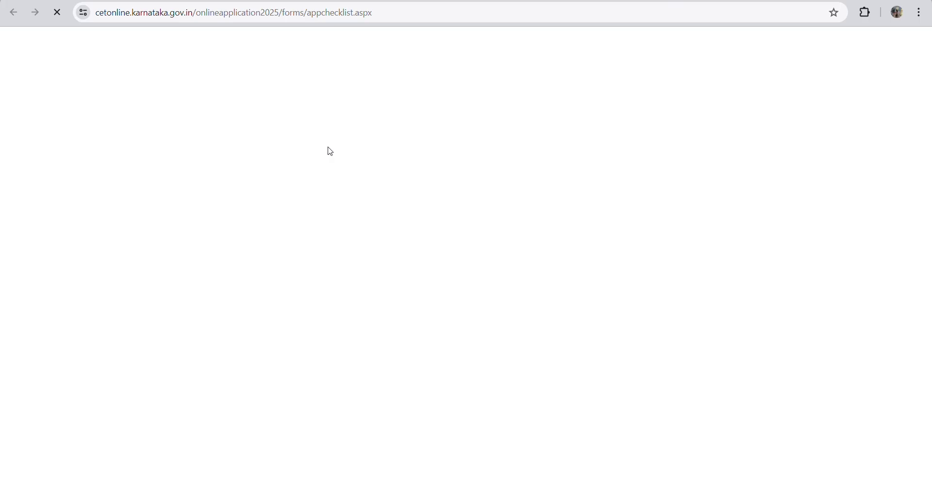
- Highlight the full SSLC line in the application checklist
{"action": "left_click_drag", "start_coordinate": [275, 137], "coordinate": [550, 137]}
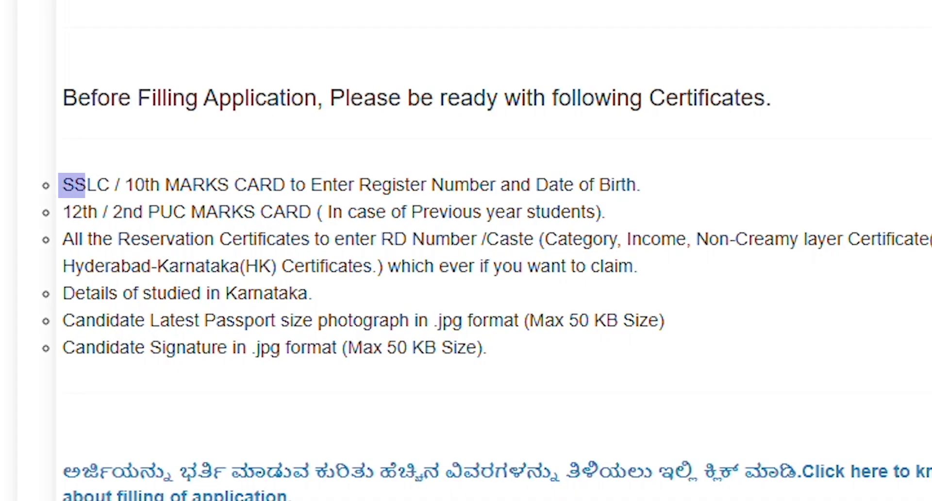
{"action": "left_click_drag", "start_coordinate": [638, 184], "coordinate": [641, 185]}
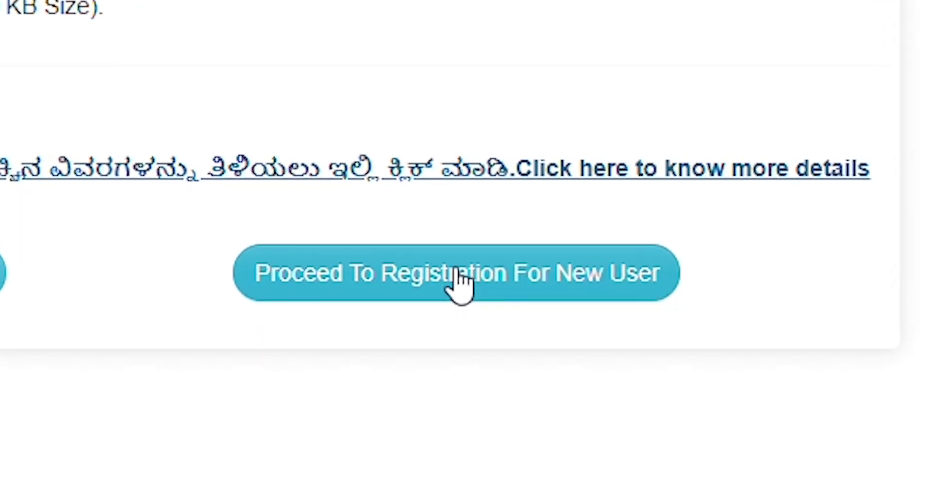
- Begin new-user registration, answering No to SSLC from KSEAB and choosing KERALA as board
{"action": "left_click", "coordinate": [447, 284]}
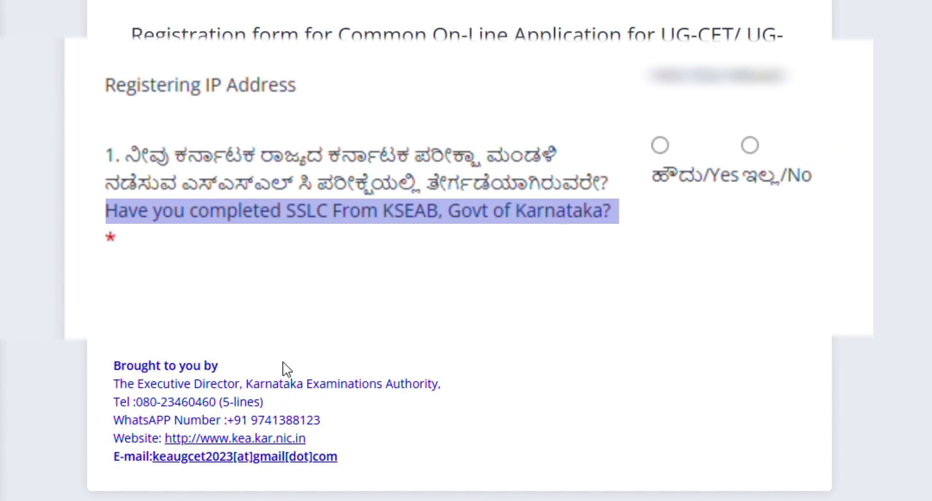
{"action": "left_click", "coordinate": [658, 144]}
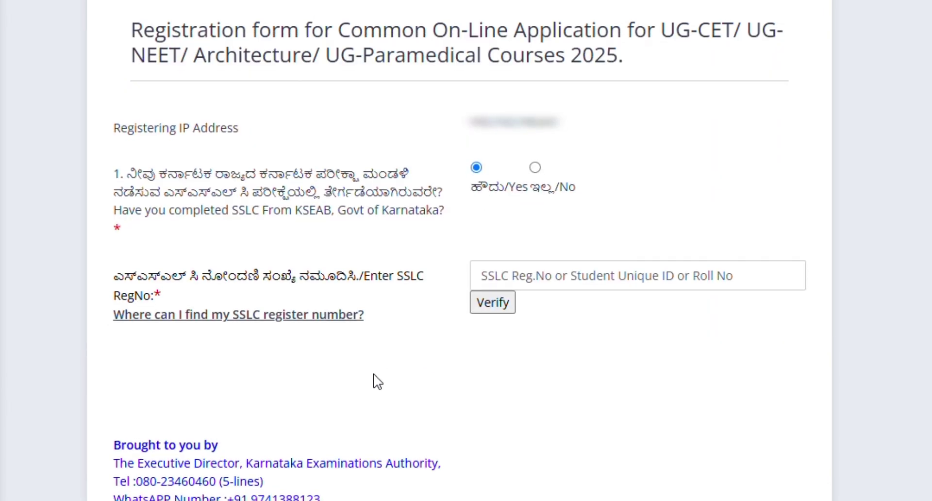
{"action": "scroll", "coordinate": [378, 381], "scroll_direction": "down", "scroll_amount": 3}
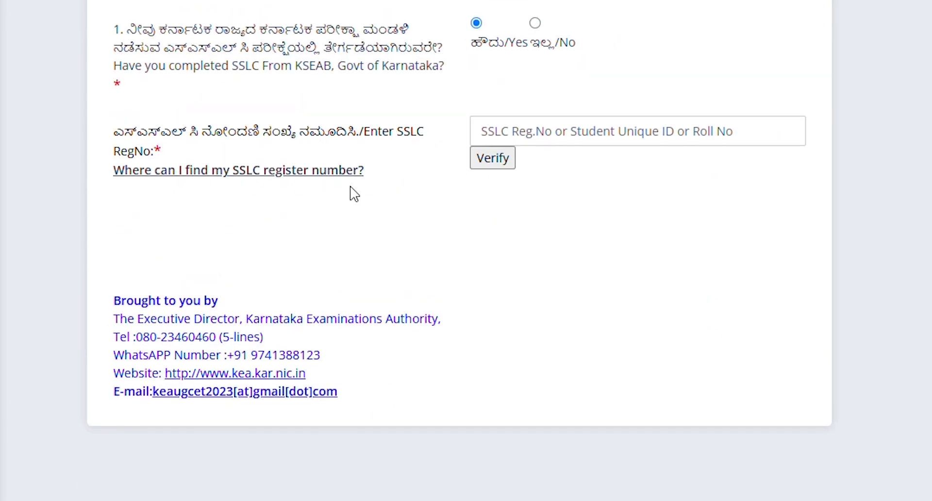
{"action": "left_click", "coordinate": [535, 6]}
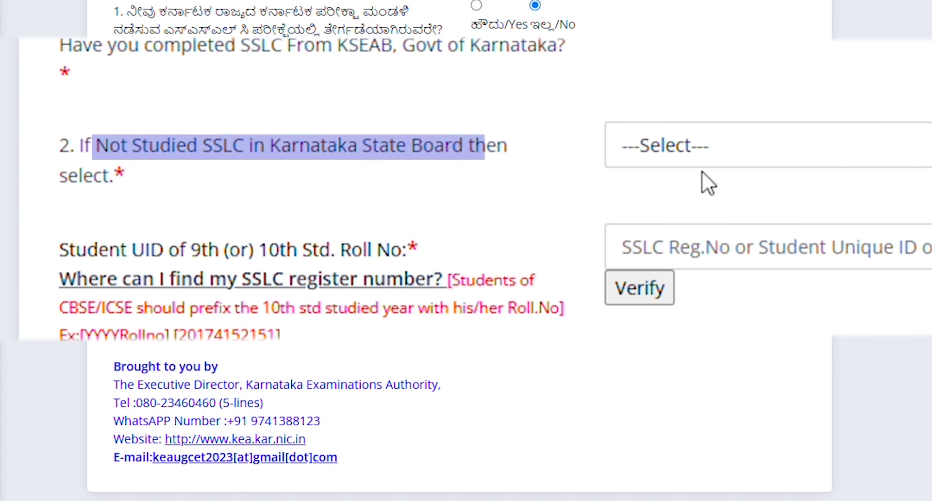
{"action": "left_click", "coordinate": [703, 157]}
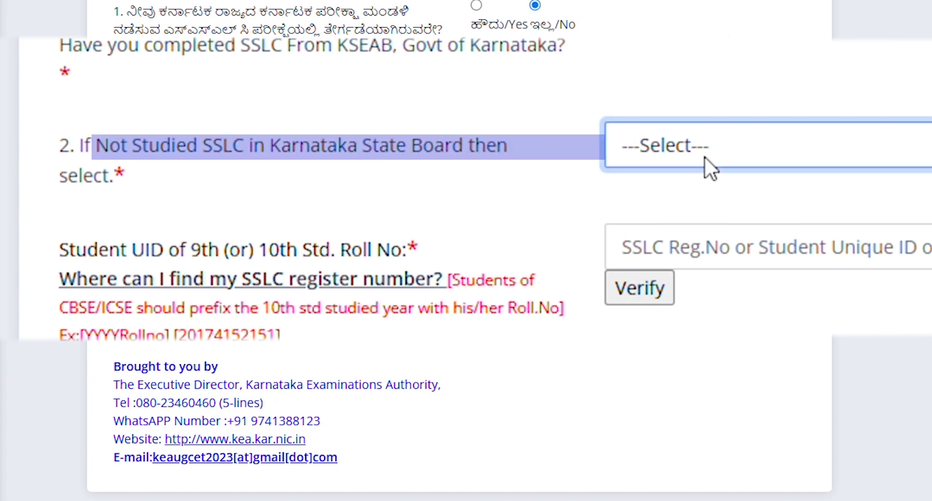
{"action": "key", "text": "k"}
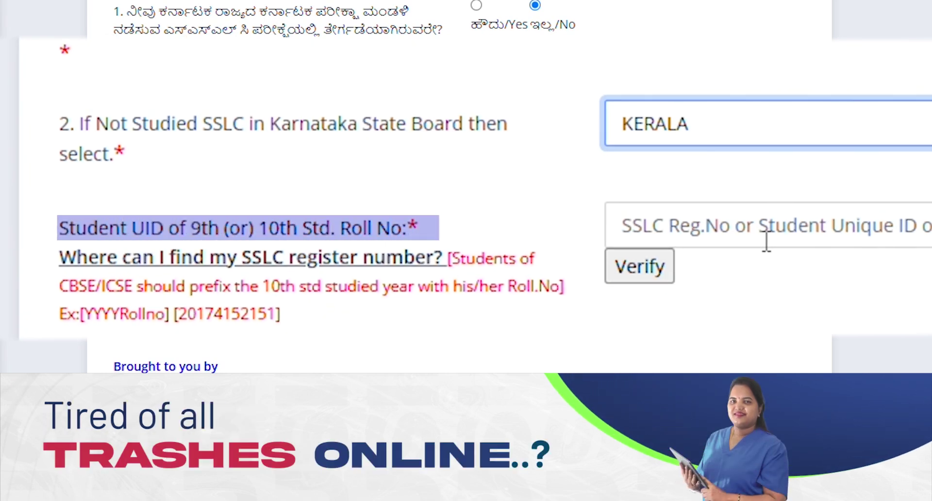
- Enter the student's SSLC roll number and verify it
{"action": "left_click", "coordinate": [749, 242]}
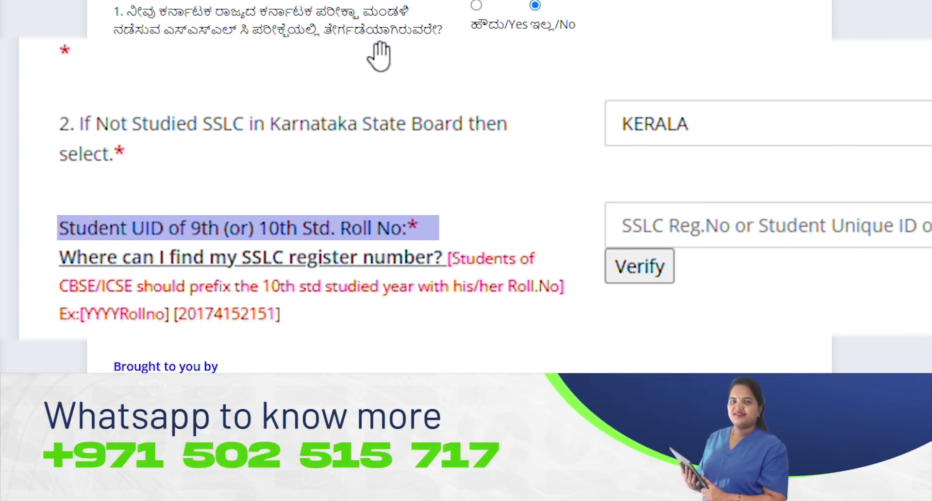
{"action": "key", "text": "Tab"}
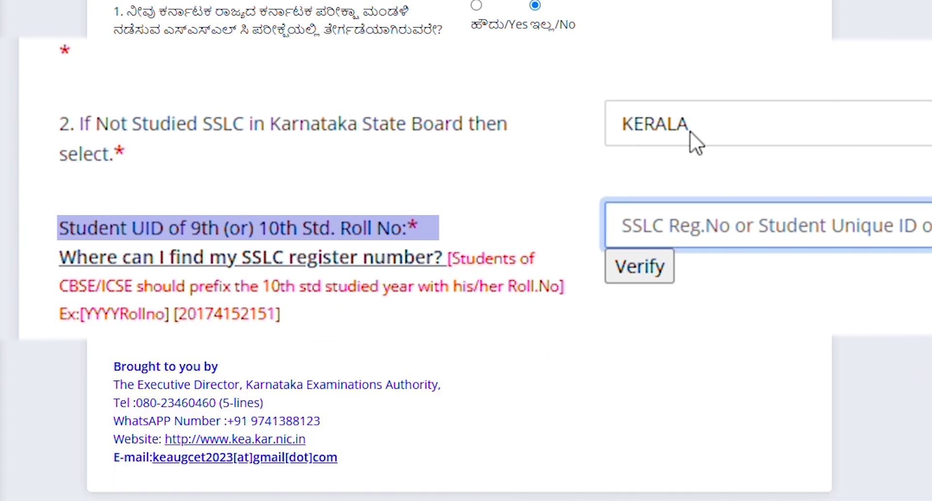
{"action": "type", "text": "1974"}
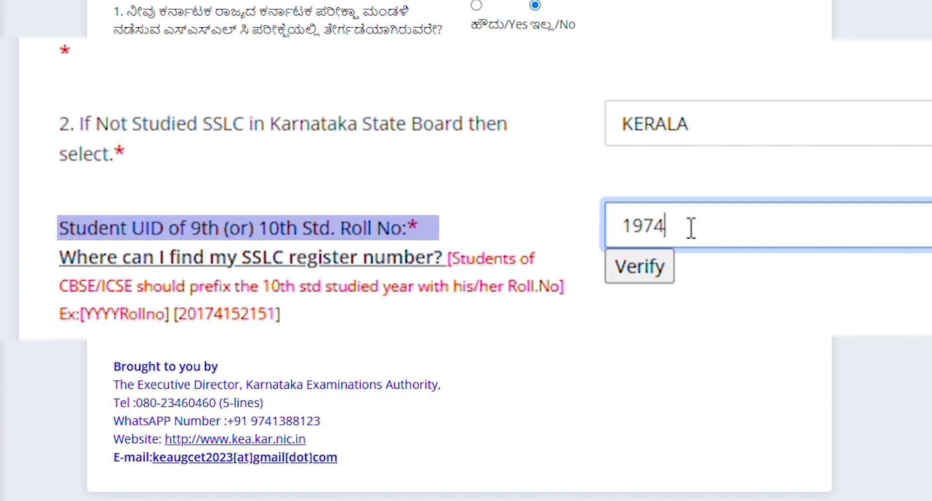
{"action": "key", "text": "BackSpace"}
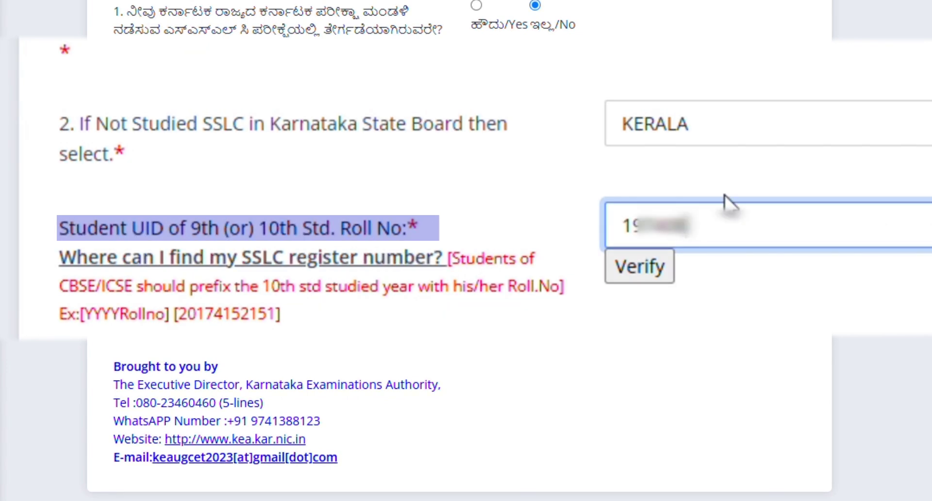
{"action": "left_click", "coordinate": [650, 275]}
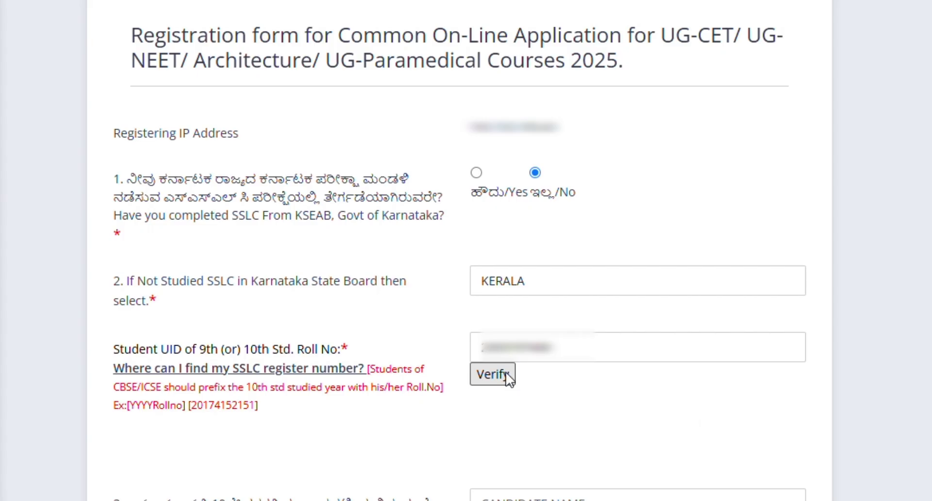
- Fill in the candidate's full name and date of birth, and set gender to Female
{"action": "scroll", "coordinate": [507, 378], "scroll_direction": "down", "scroll_amount": 3}
{"action": "left_click", "coordinate": [494, 343]}
{"action": "scroll", "coordinate": [493, 344], "scroll_direction": "down", "scroll_amount": 2}
{"action": "left_click", "coordinate": [499, 340]}
{"action": "type", "text": "/05/2003"}
{"action": "left_click", "coordinate": [515, 377]}
{"action": "left_click", "coordinate": [518, 465]}
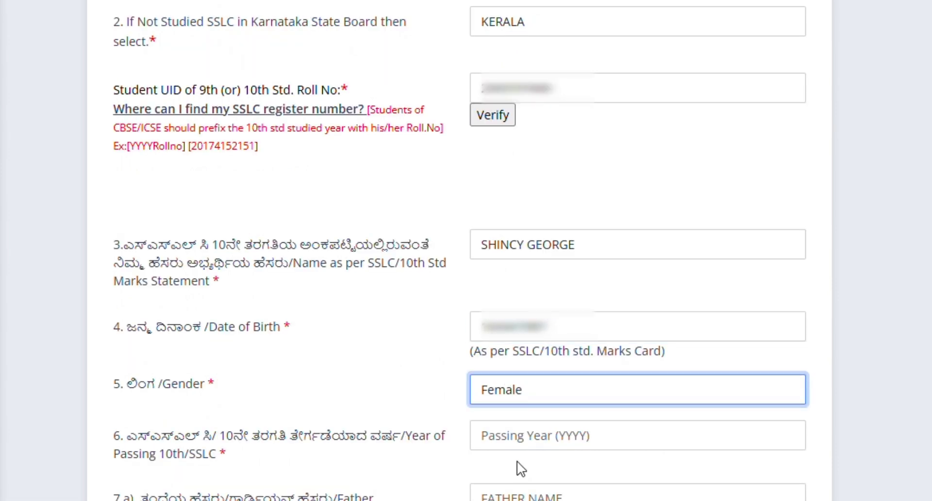
- Enter the SSLC passing year and the father's and mother's names
{"action": "scroll", "coordinate": [521, 468], "scroll_direction": "down", "scroll_amount": 3}
{"action": "left_click", "coordinate": [533, 276]}
{"action": "type", "text": "20199"}
{"action": "scroll", "coordinate": [493, 277], "scroll_direction": "down", "scroll_amount": 2}
{"action": "left_click", "coordinate": [572, 248]}
{"action": "type", "text": "M"}
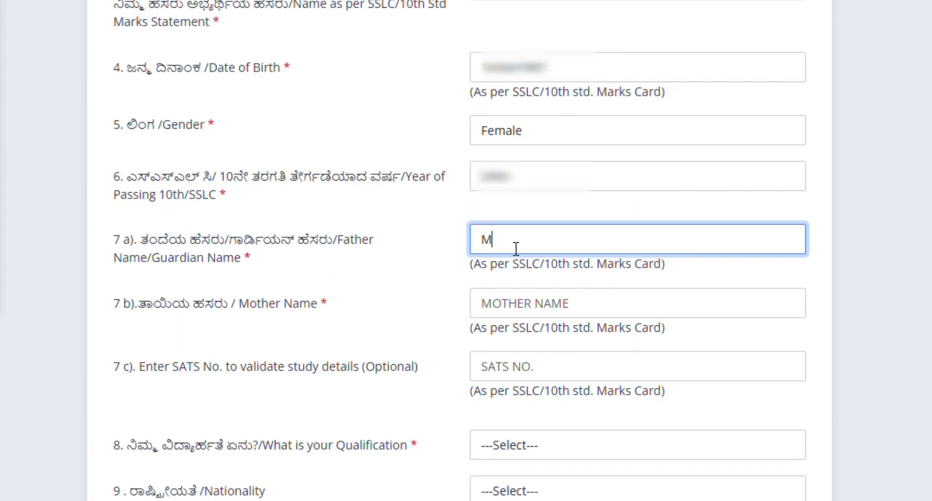
{"action": "type", "text": "NAGARAJ"}
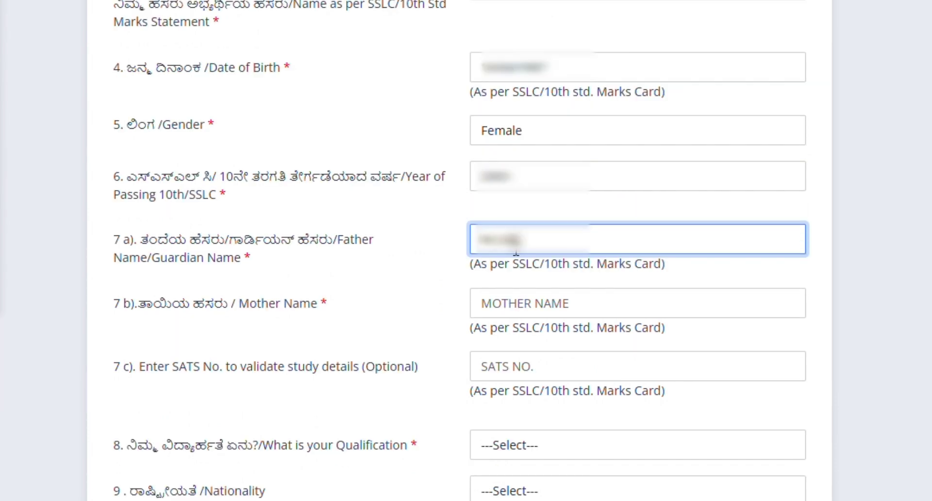
{"action": "left_click", "coordinate": [539, 311]}
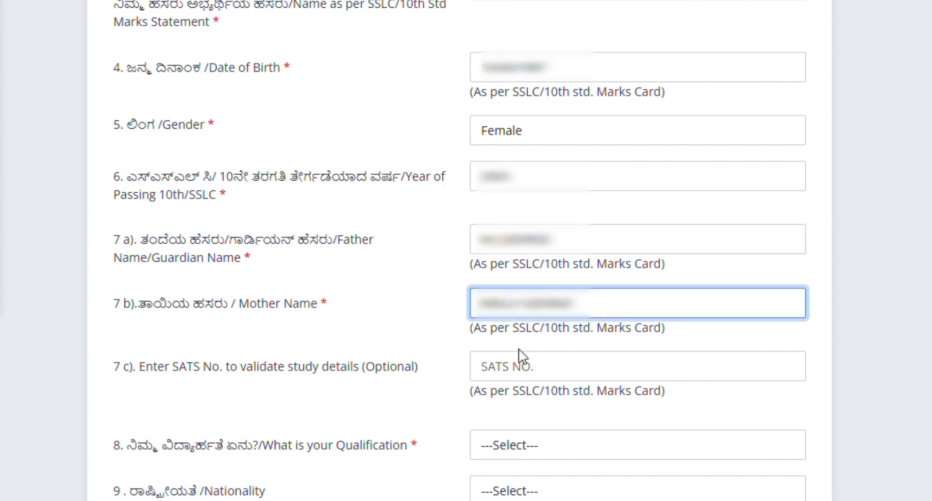
- Pick the candidate's qualification and set nationality to Indian
{"action": "scroll", "coordinate": [507, 418], "scroll_direction": "down", "scroll_amount": 2}
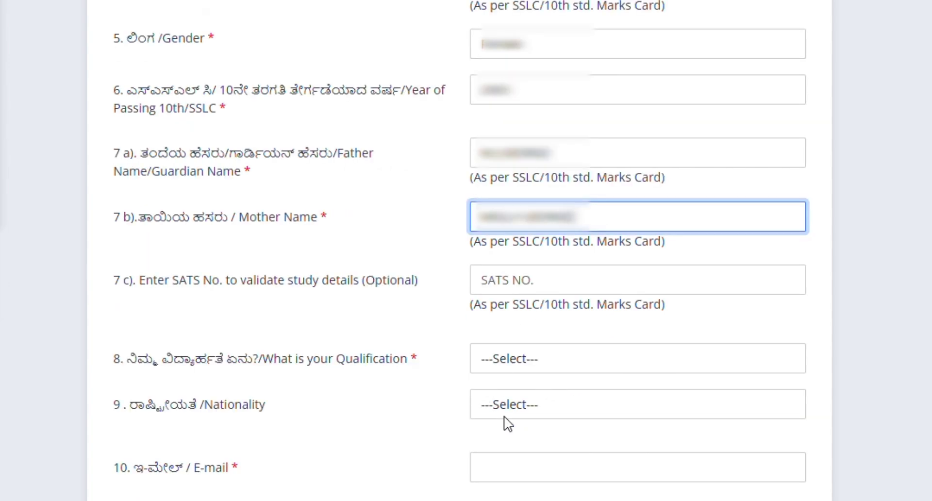
{"action": "left_click", "coordinate": [489, 360]}
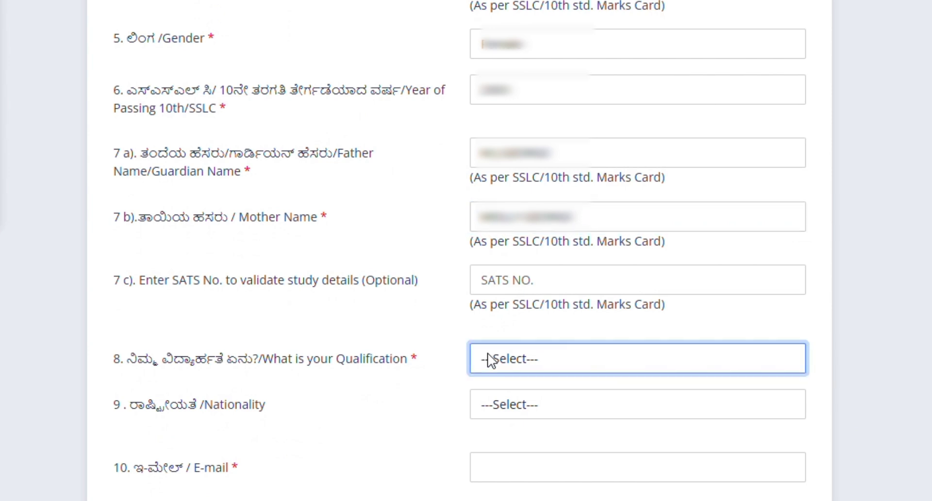
{"action": "left_click", "coordinate": [544, 413]}
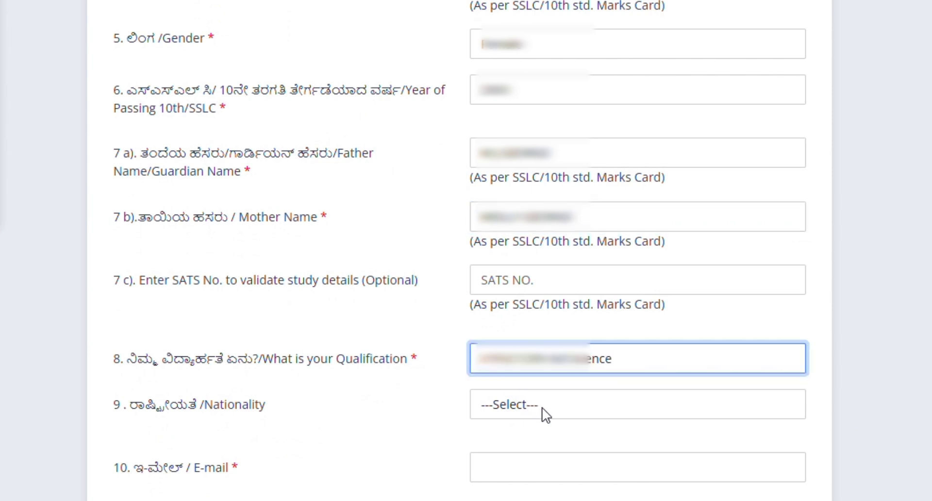
{"action": "left_click", "coordinate": [517, 416]}
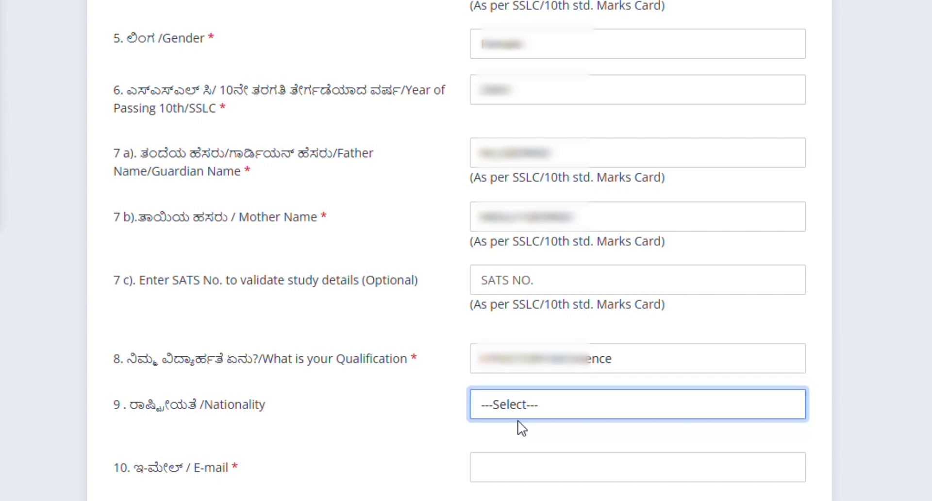
{"action": "left_click", "coordinate": [513, 458]}
- Enter the candidate's e-mail address and mobile number so an OTP is sent
{"action": "left_click", "coordinate": [511, 467]}
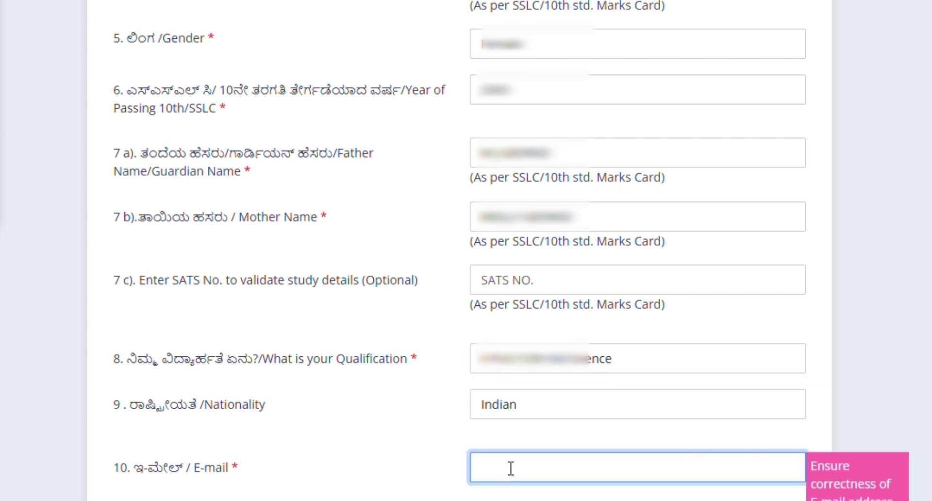
{"action": "scroll", "coordinate": [522, 443], "scroll_direction": "down", "scroll_amount": 3}
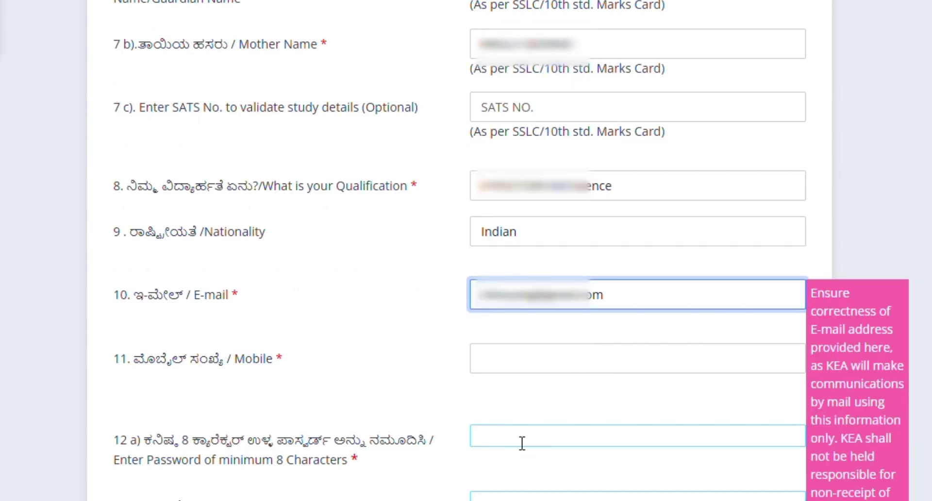
{"action": "left_click", "coordinate": [502, 367]}
{"action": "type", "text": "9876543210"}
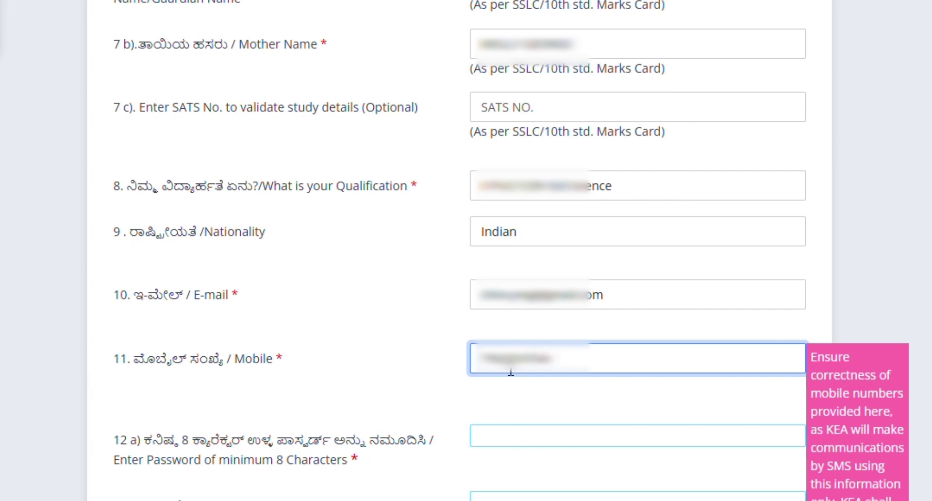
{"action": "type", "text": "0"}
{"action": "left_click", "coordinate": [564, 402]}
{"action": "scroll", "coordinate": [564, 403], "scroll_direction": "down", "scroll_amount": 2}
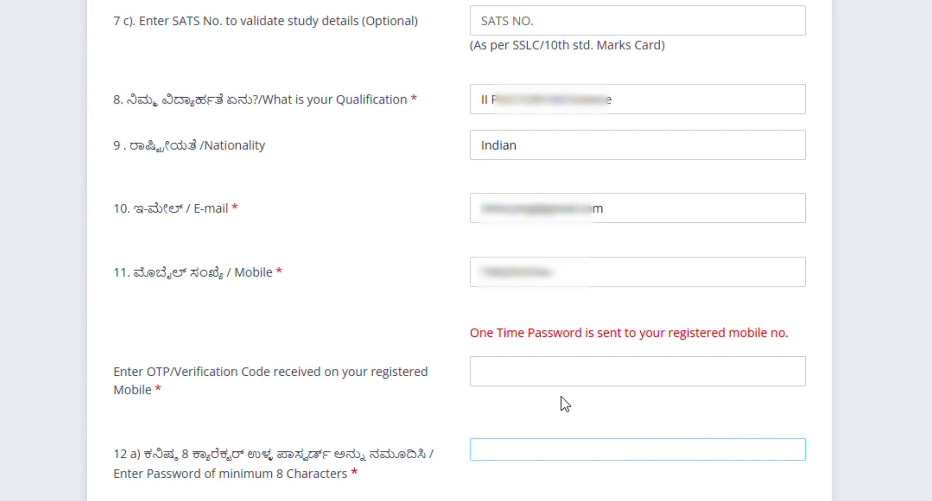
- Type the account password and confirm it
{"action": "scroll", "coordinate": [564, 403], "scroll_direction": "down", "scroll_amount": 2}
{"action": "type", "text": "•••••••••••••"}
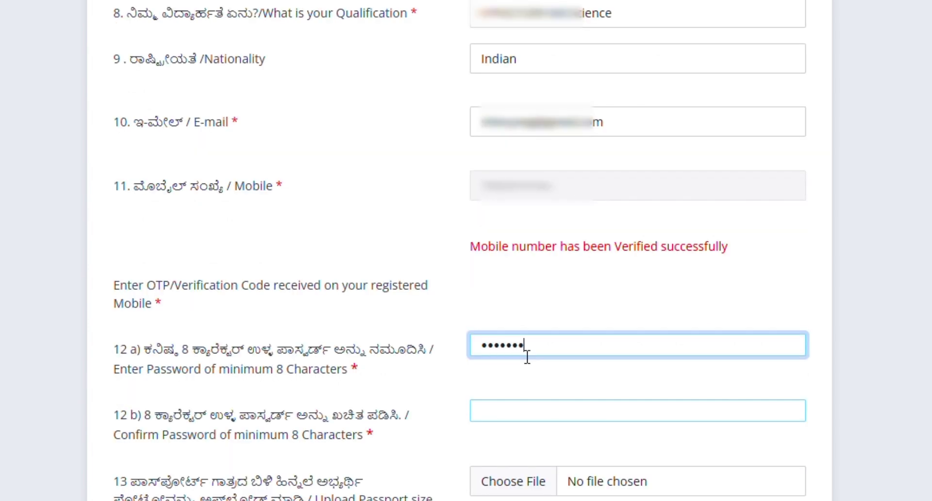
{"action": "key", "text": "Tab"}
{"action": "type", "text": "•••••••••••••"}
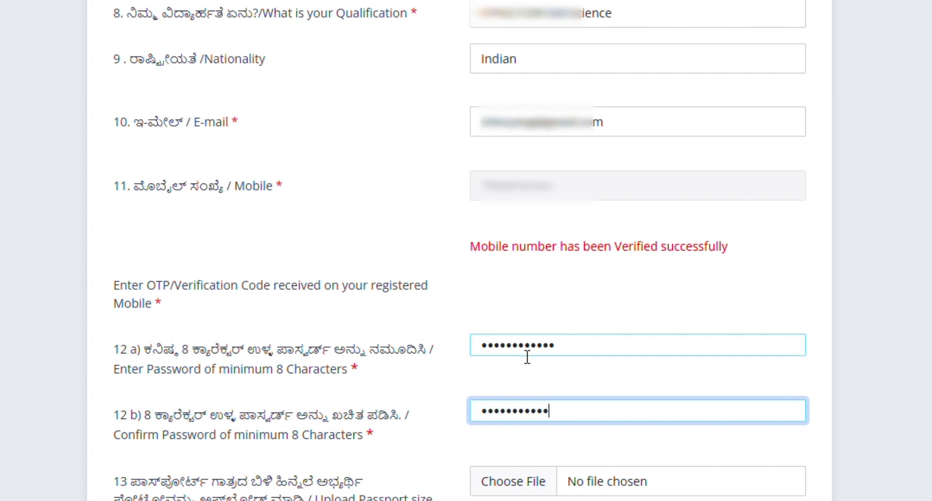
{"action": "key", "text": "Tab"}
{"action": "scroll", "coordinate": [524, 376], "scroll_direction": "down", "scroll_amount": 3}
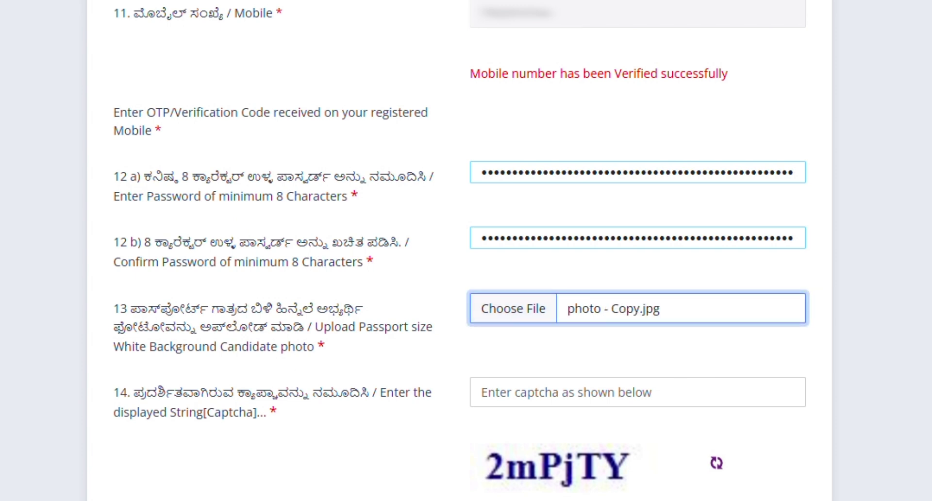
- Enter the displayed captcha, submit the registration and acknowledge the completion message
{"action": "left_click", "coordinate": [547, 403]}
{"action": "type", "text": "2mPjTY"}
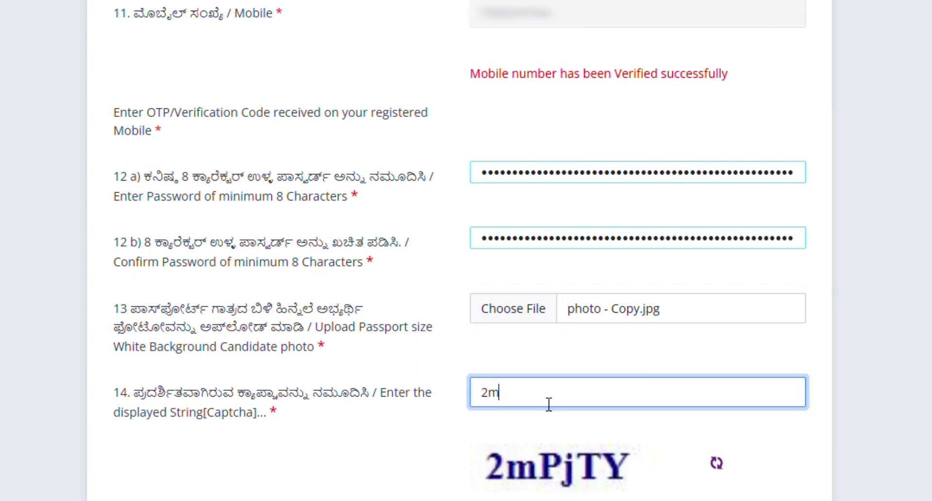
{"action": "scroll", "coordinate": [380, 407], "scroll_direction": "down", "scroll_amount": 2}
{"action": "left_click", "coordinate": [293, 422]}
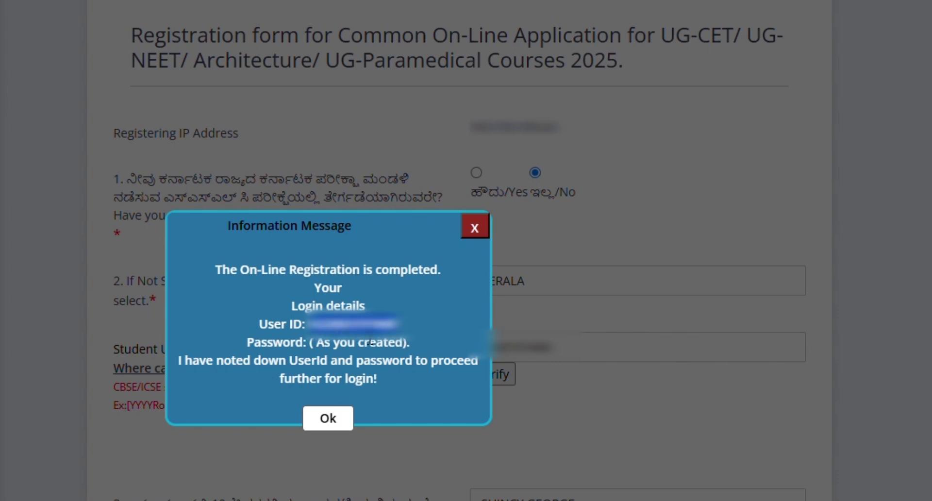
{"action": "left_click", "coordinate": [326, 421]}
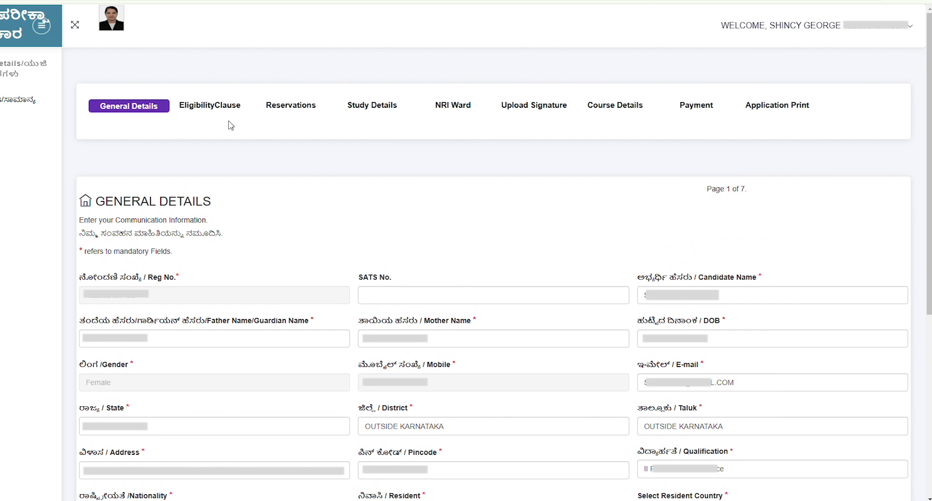
{"action": "key", "text": "Tab"}
{"action": "key", "text": "Tab"}
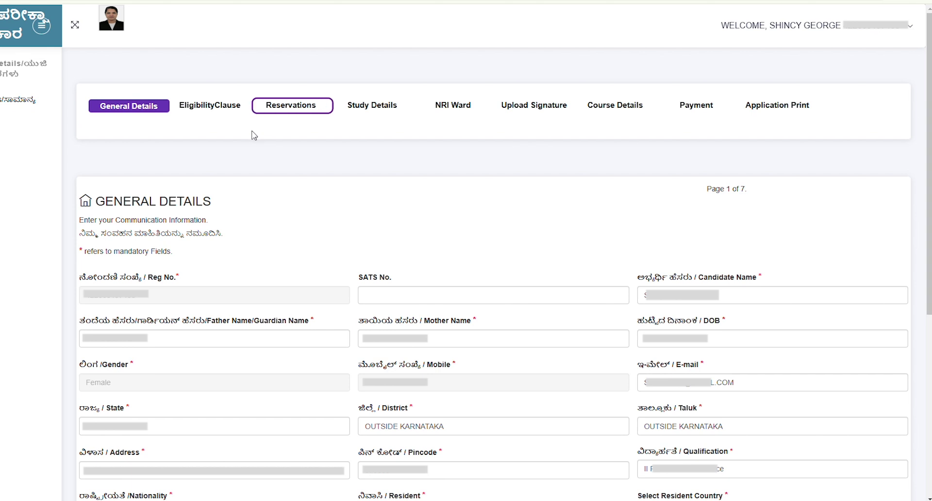
{"action": "key", "text": "Tab"}
{"action": "key", "text": "Tab"}
{"action": "key", "text": "Tab"}
{"action": "key", "text": "Tab"}
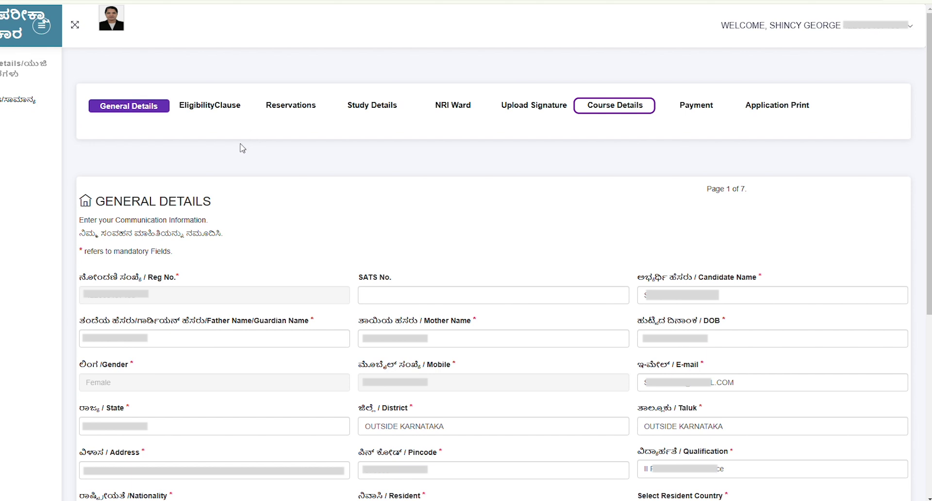
{"action": "key", "text": "Tab"}
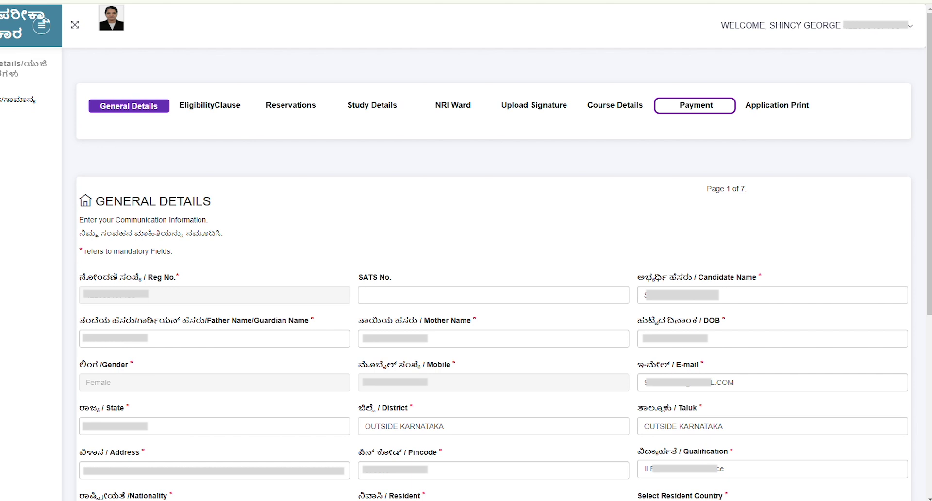
- Review the Religion, Sub Caste and Mother Tongue fields, then save the General Details
{"action": "scroll", "coordinate": [187, 495], "scroll_direction": "down", "scroll_amount": 6}
{"action": "left_click", "coordinate": [153, 264]}
{"action": "left_click", "coordinate": [395, 266]}
{"action": "left_click", "coordinate": [397, 263]}
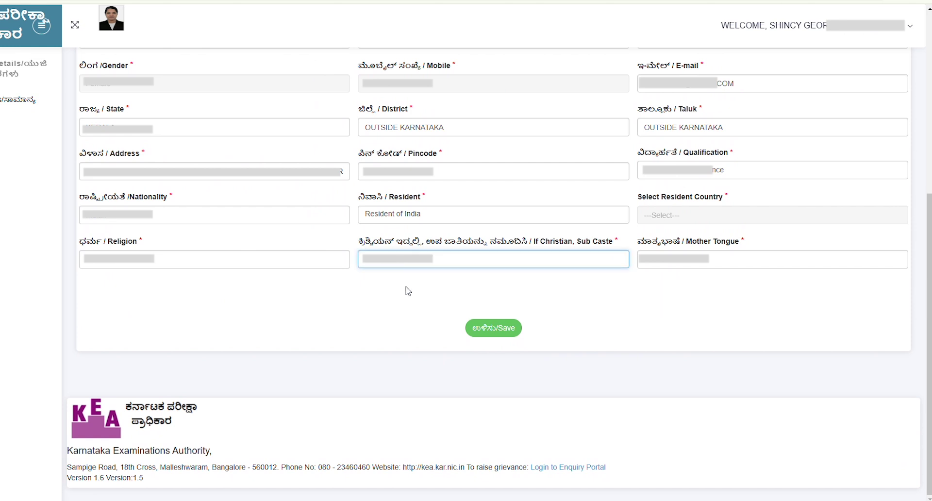
{"action": "left_click", "coordinate": [693, 264]}
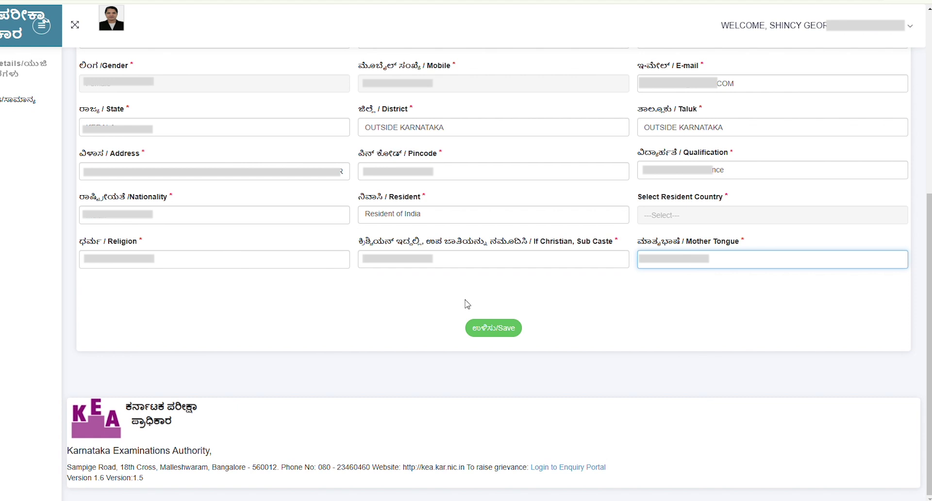
{"action": "left_click", "coordinate": [502, 329]}
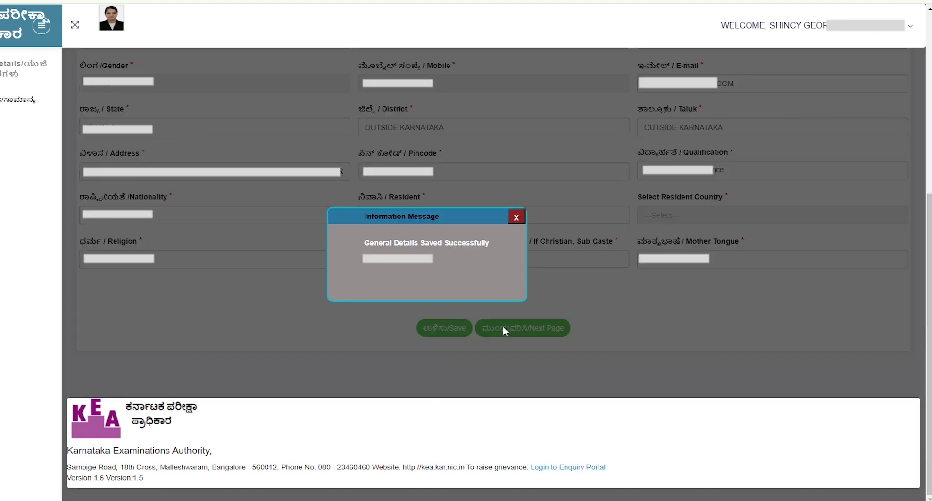
- On the Eligibility Clause page, answer No to NRI Ward and set Karnataka study years to 0
{"action": "left_click", "coordinate": [516, 217]}
{"action": "left_click", "coordinate": [541, 325]}
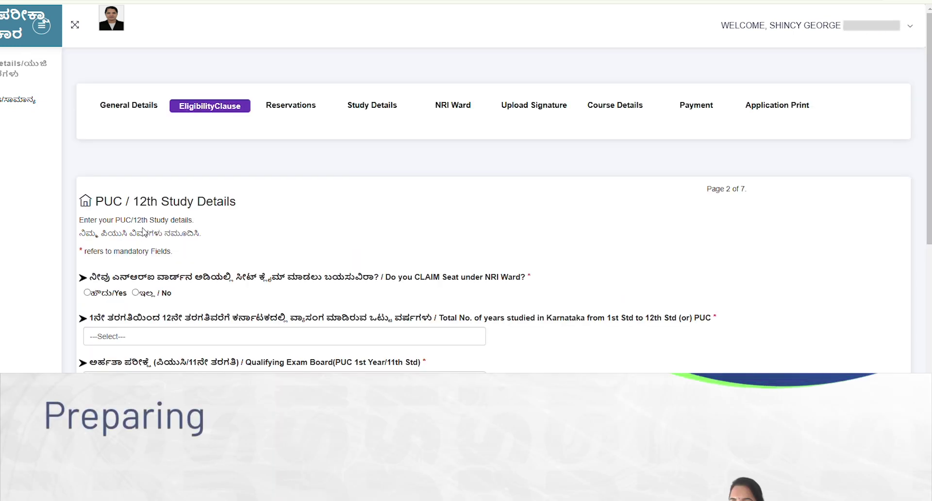
{"action": "scroll", "coordinate": [144, 243], "scroll_direction": "down", "scroll_amount": 1}
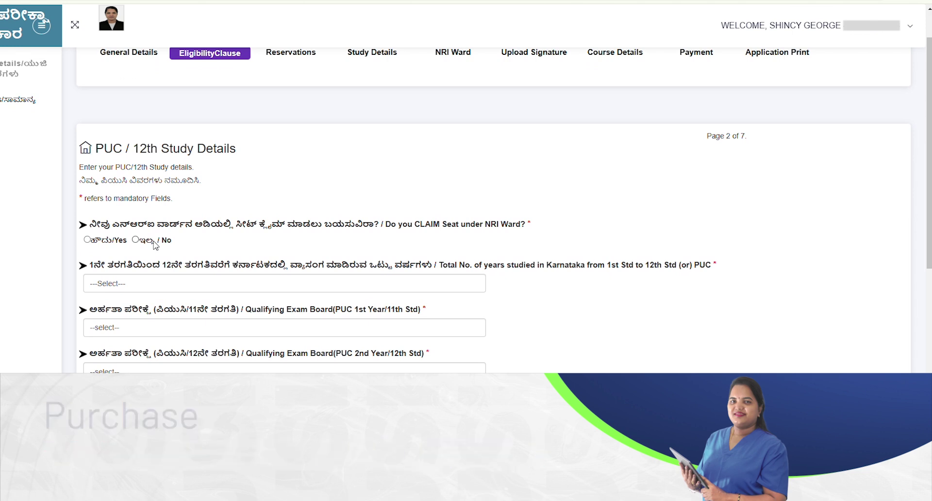
{"action": "left_click", "coordinate": [135, 239]}
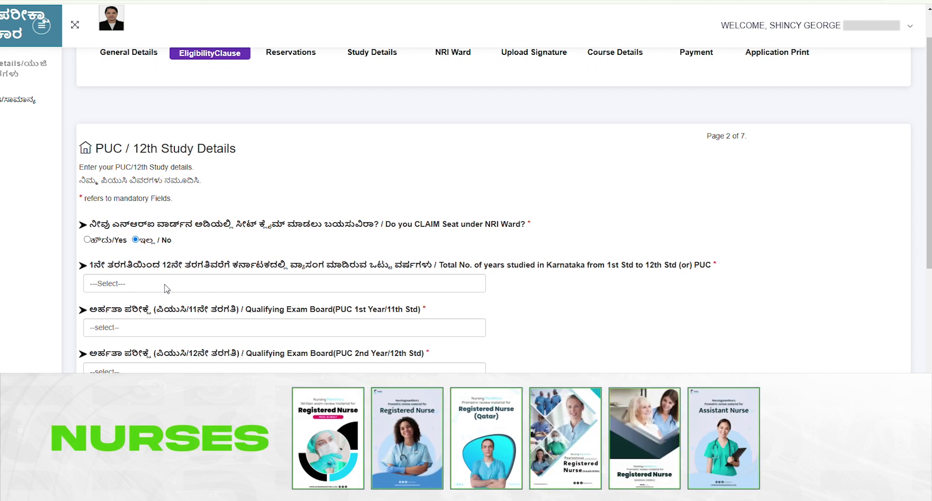
{"action": "left_click", "coordinate": [166, 283]}
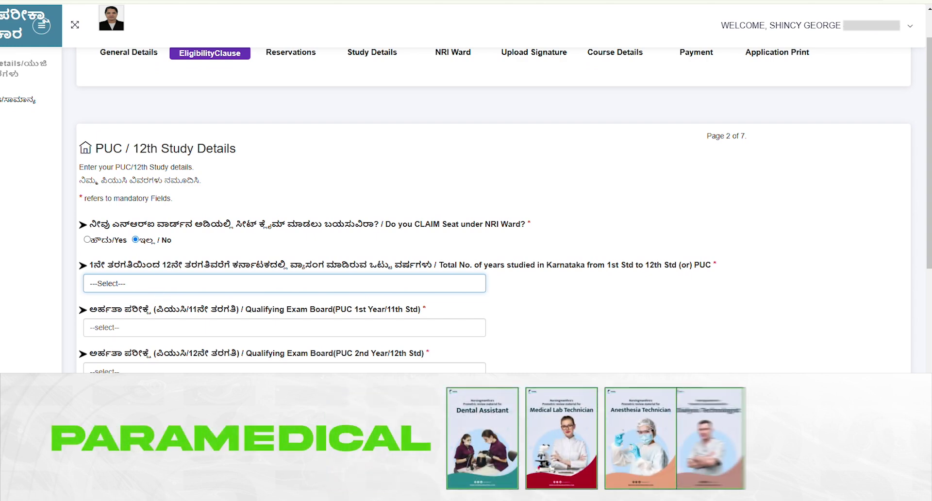
{"action": "key", "text": "0"}
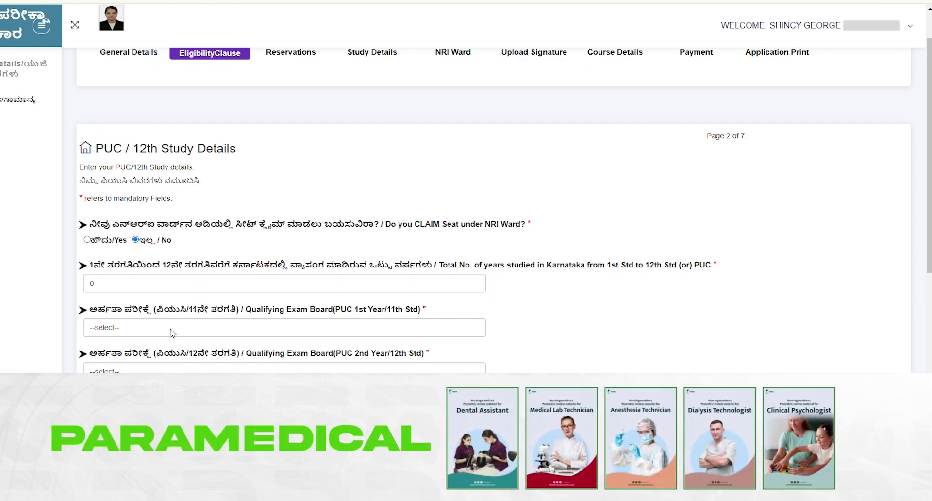
- Choose KERALA for both PUC 1st and 2nd Year boards and answer the school and earlier-CET questions
{"action": "scroll", "coordinate": [171, 328], "scroll_direction": "down", "scroll_amount": 1}
{"action": "left_click", "coordinate": [204, 275]}
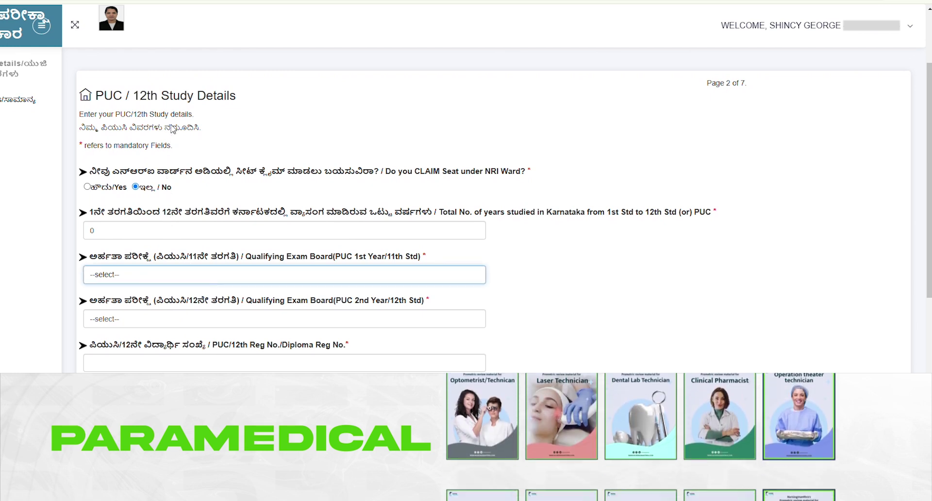
{"action": "left_click", "coordinate": [204, 117]}
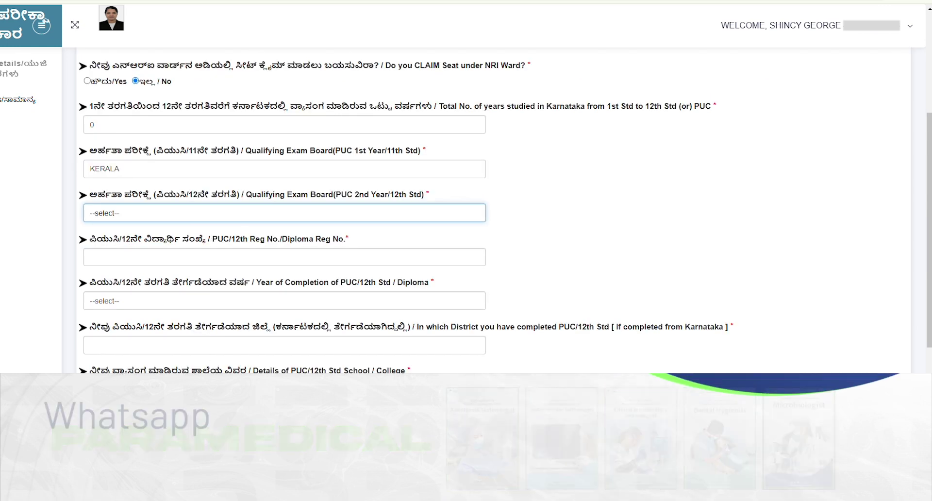
{"action": "left_click", "coordinate": [255, 258]}
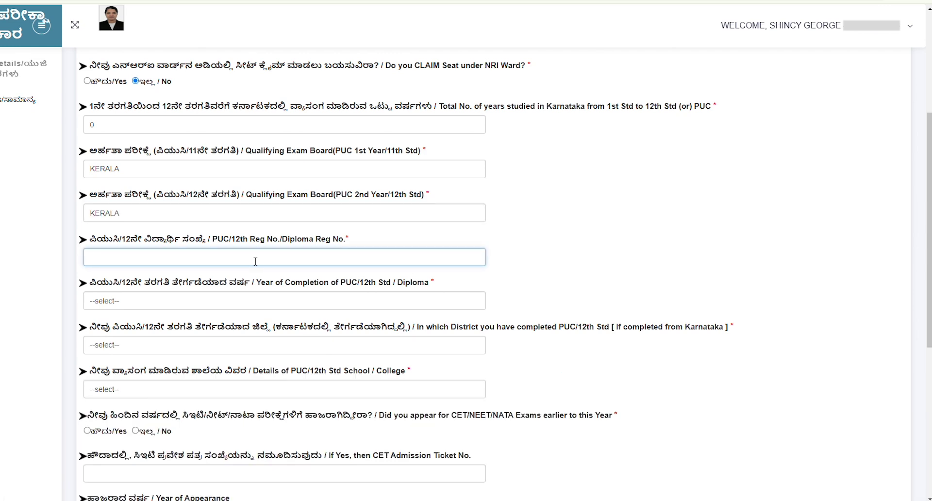
{"action": "left_click", "coordinate": [485, 493]}
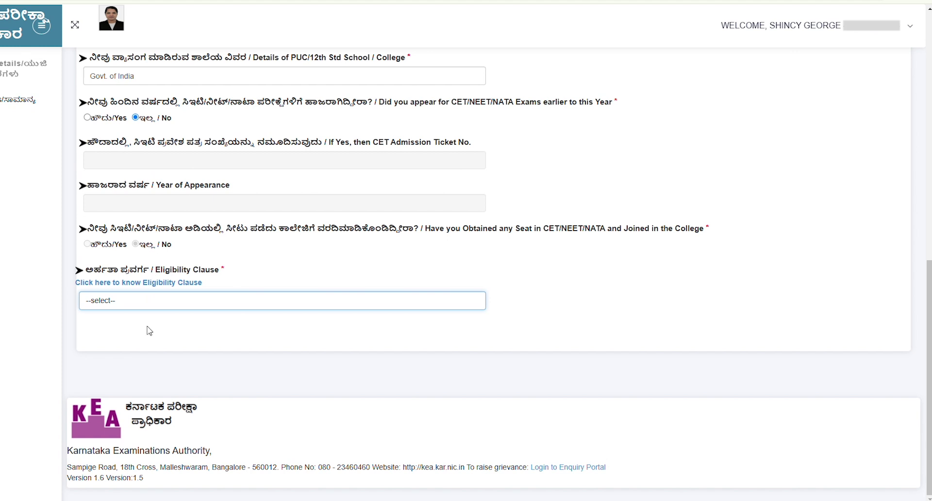
{"action": "left_click", "coordinate": [145, 348]}
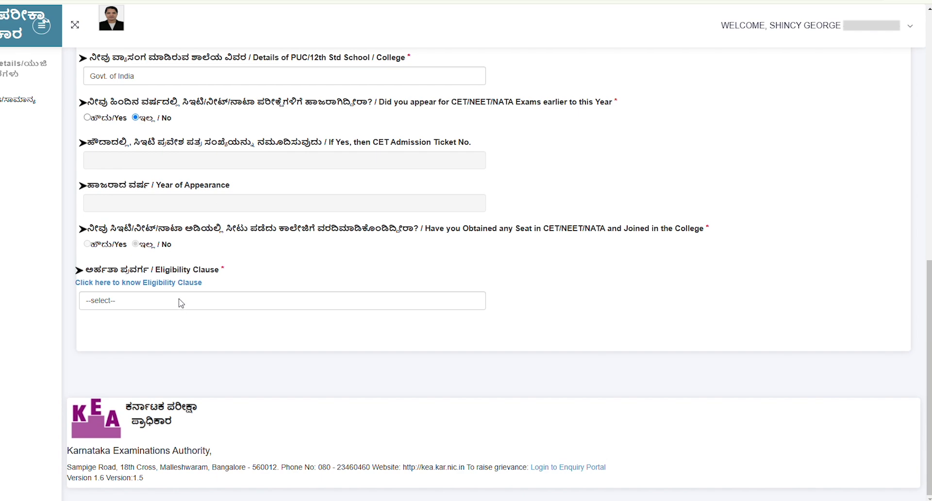
{"action": "left_click", "coordinate": [182, 284]}
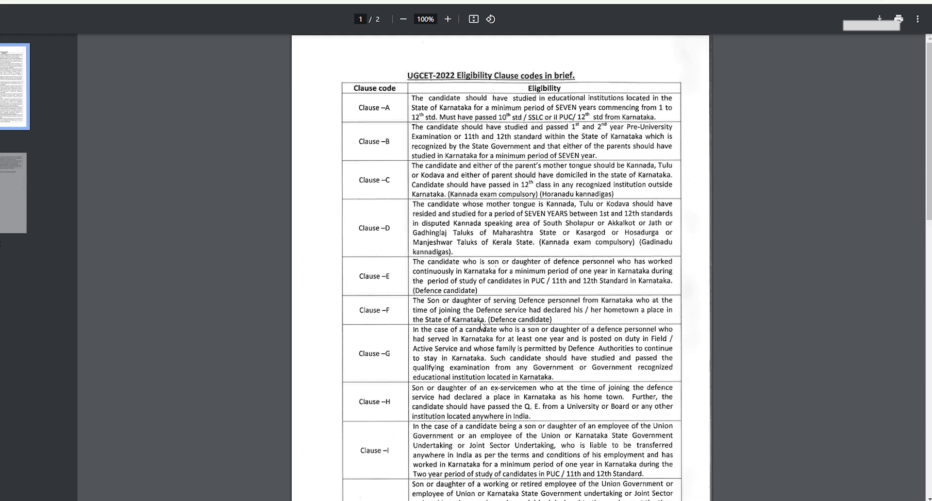
- Scroll through the Eligibility Clause codes PDF from Clause A down to Clause O
{"action": "scroll", "coordinate": [495, 315], "scroll_direction": "down", "scroll_amount": 2}
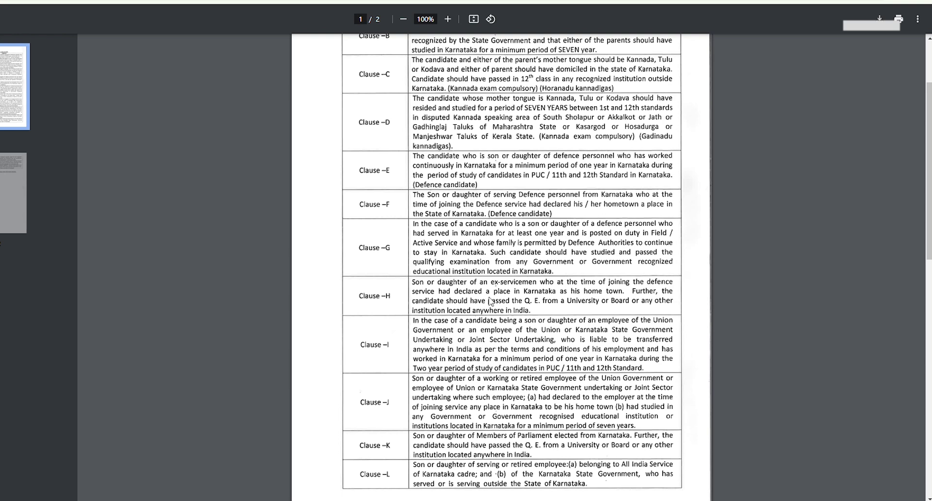
{"action": "scroll", "coordinate": [509, 316], "scroll_direction": "down", "scroll_amount": 2}
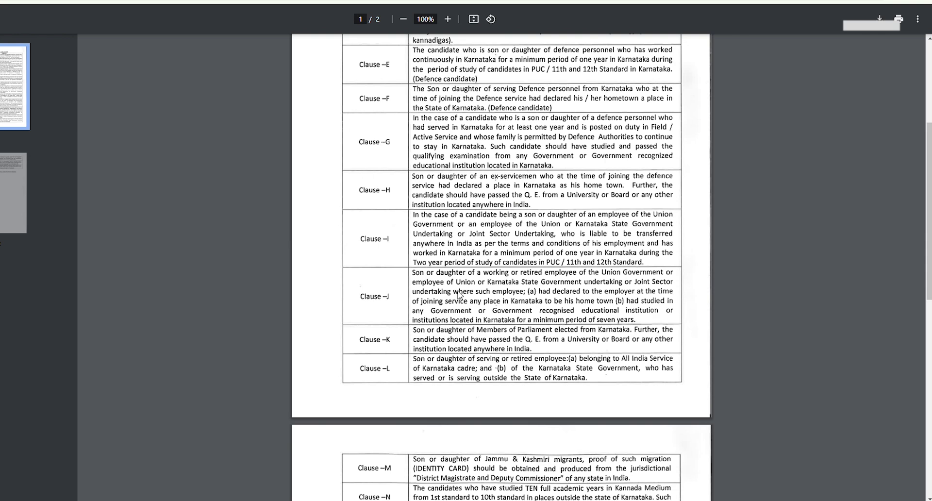
{"action": "scroll", "coordinate": [492, 279], "scroll_direction": "down", "scroll_amount": 1}
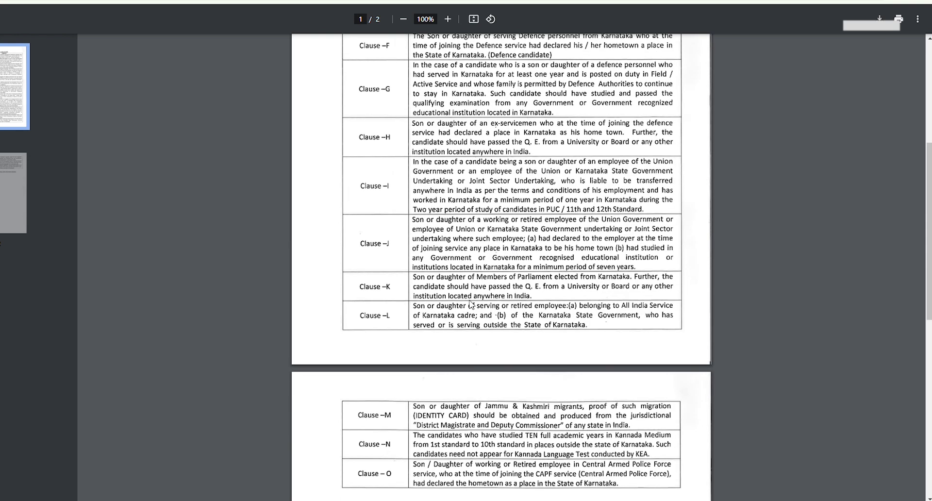
{"action": "scroll", "coordinate": [470, 305], "scroll_direction": "down", "scroll_amount": 1}
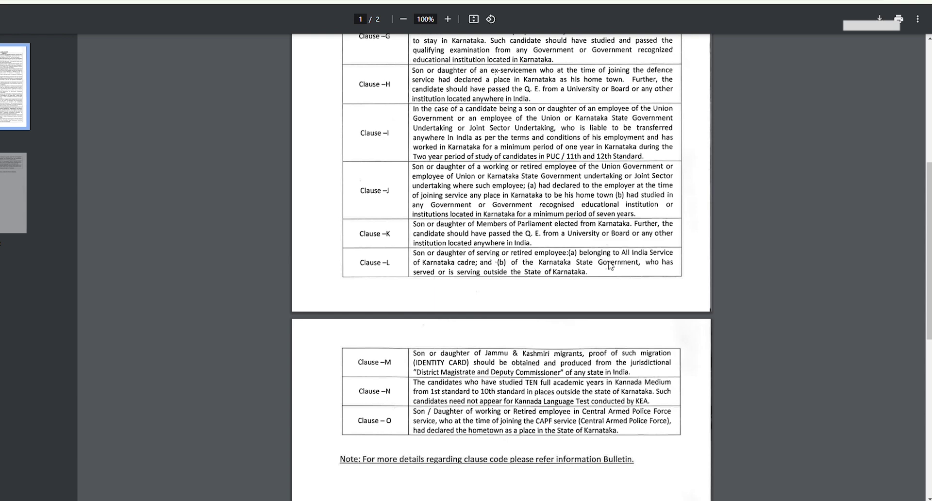
{"action": "scroll", "coordinate": [503, 329], "scroll_direction": "down", "scroll_amount": 2}
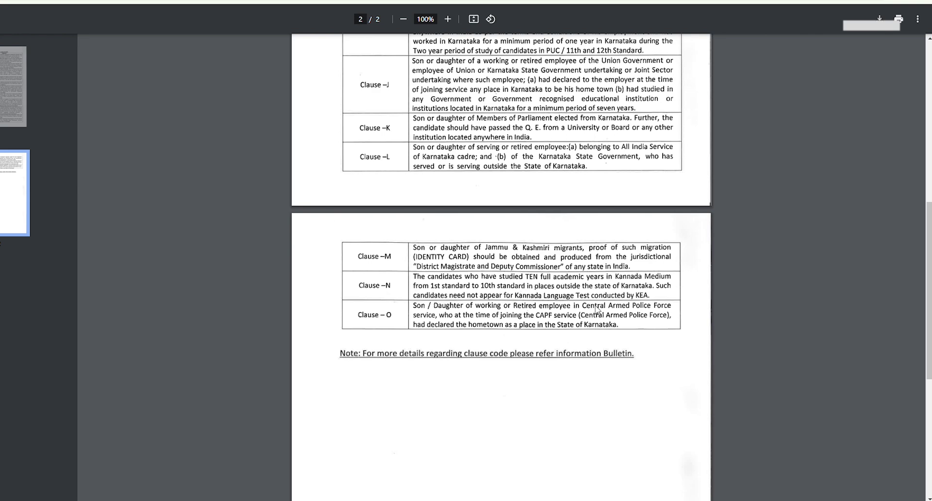
{"action": "scroll", "coordinate": [635, 311], "scroll_direction": "down", "scroll_amount": 3}
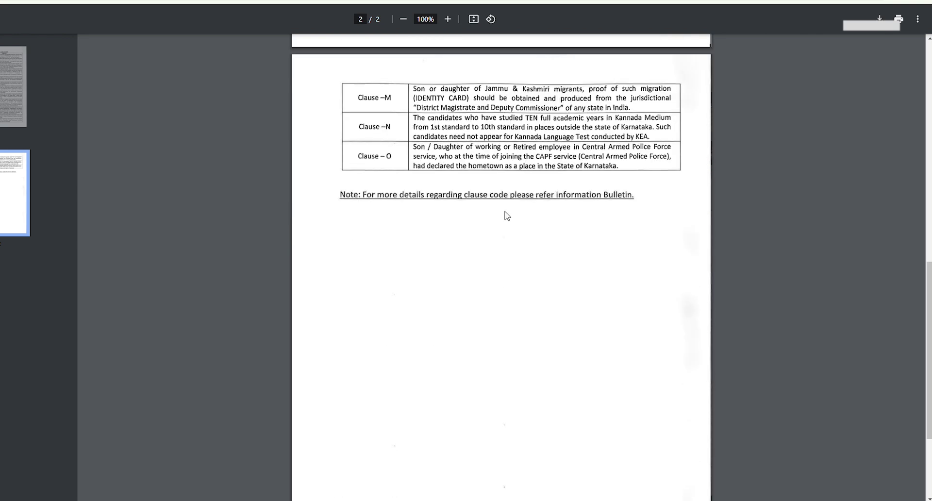
{"action": "scroll", "coordinate": [514, 201], "scroll_direction": "down", "scroll_amount": 3}
{"action": "scroll", "coordinate": [515, 209], "scroll_direction": "up", "scroll_amount": 8}
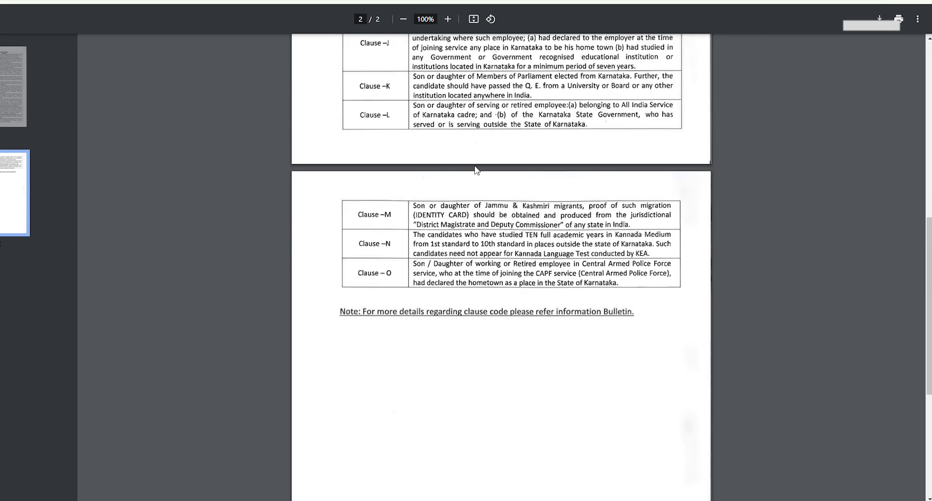
- Close the clause PDF and set the Eligibility Clause dropdown to Clause - o
{"action": "key", "text": "ctrl+w"}
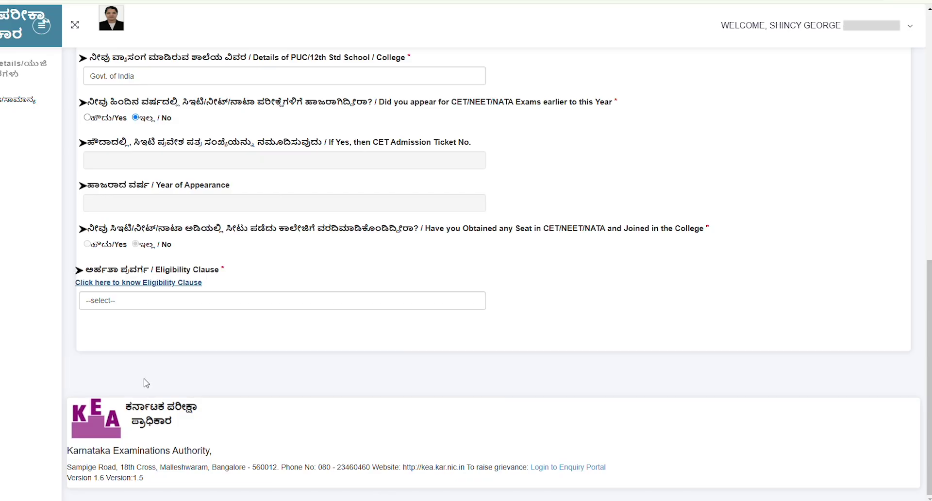
{"action": "left_click", "coordinate": [165, 306]}
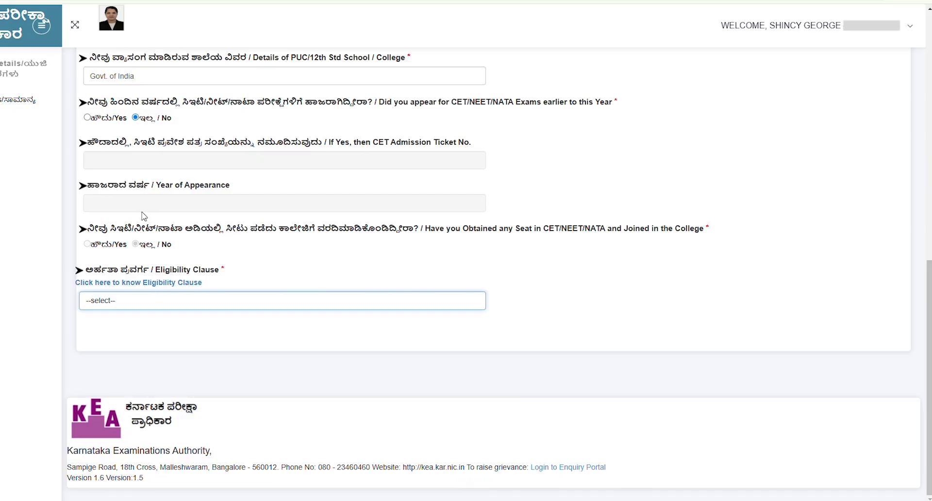
{"action": "key", "text": "shift+Tab"}
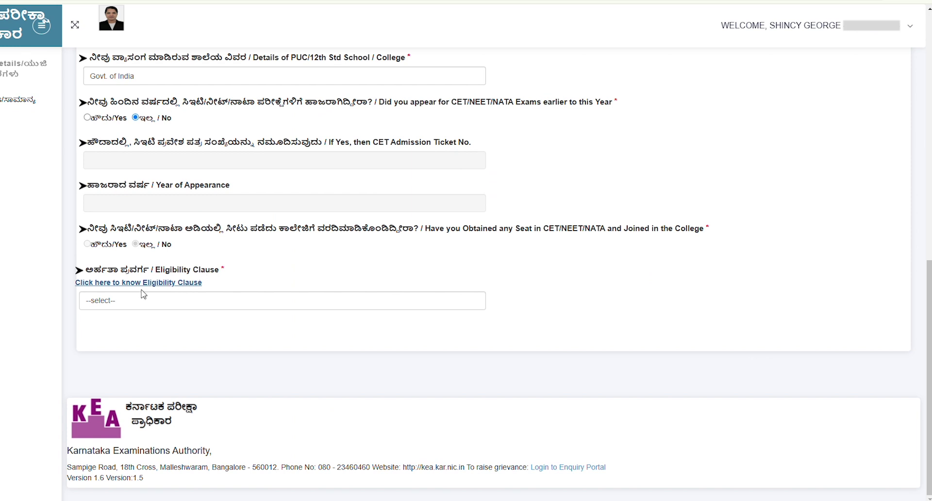
{"action": "key", "text": "Tab"}
{"action": "key", "text": "Down"}
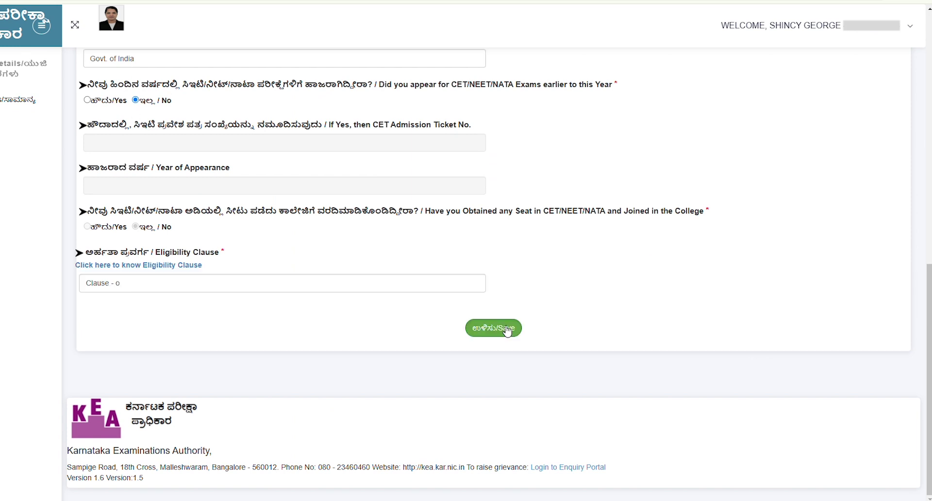
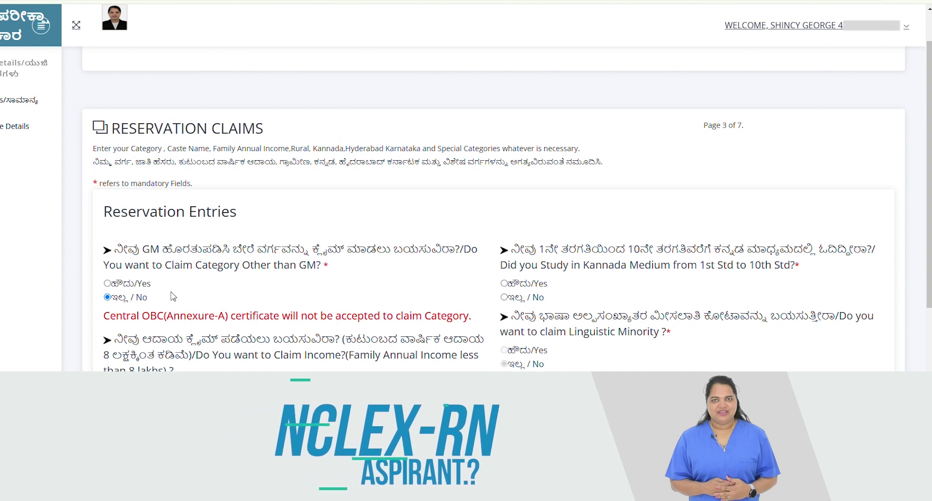
- Answer No to the Article 371(j) Kalyana Karnataka and rural-area study reservation questions
{"action": "scroll", "coordinate": [355, 307], "scroll_direction": "down", "scroll_amount": 1}
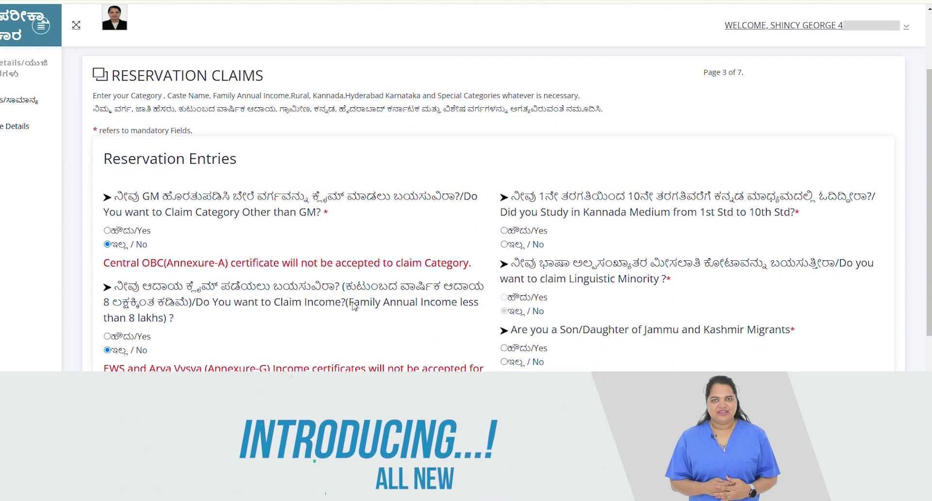
{"action": "scroll", "coordinate": [355, 306], "scroll_direction": "down", "scroll_amount": 1}
{"action": "scroll", "coordinate": [353, 305], "scroll_direction": "down", "scroll_amount": 2}
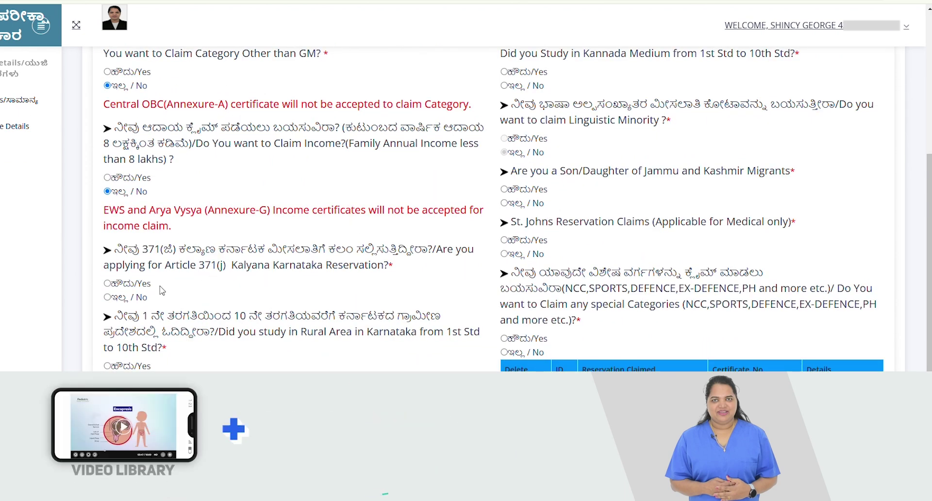
{"action": "left_click", "coordinate": [107, 298]}
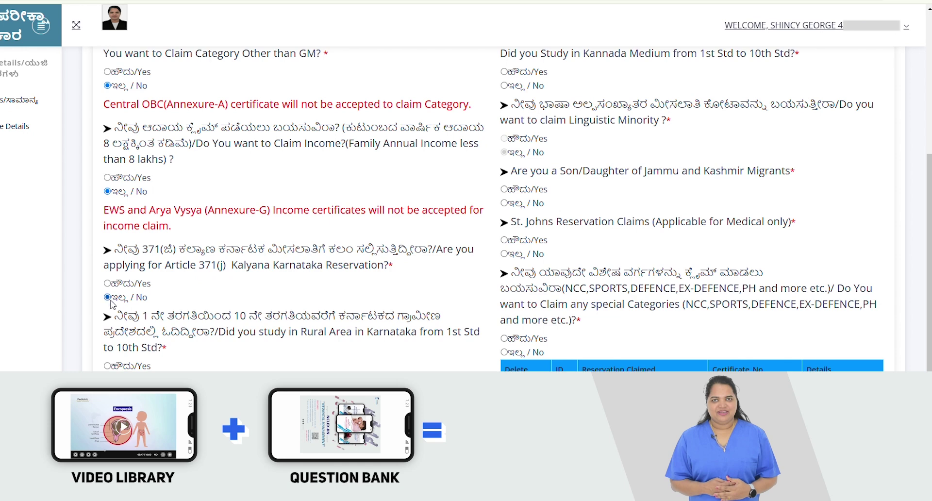
{"action": "scroll", "coordinate": [218, 335], "scroll_direction": "down", "scroll_amount": 1}
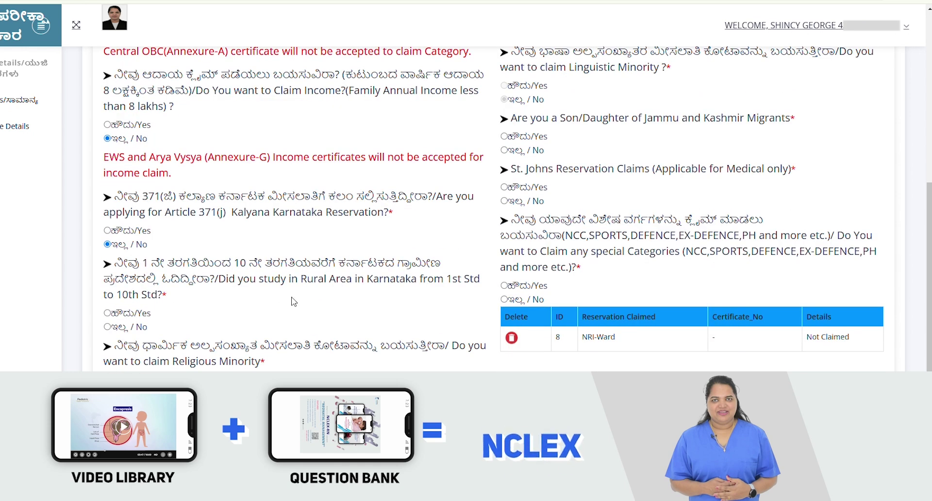
{"action": "left_click", "coordinate": [107, 326]}
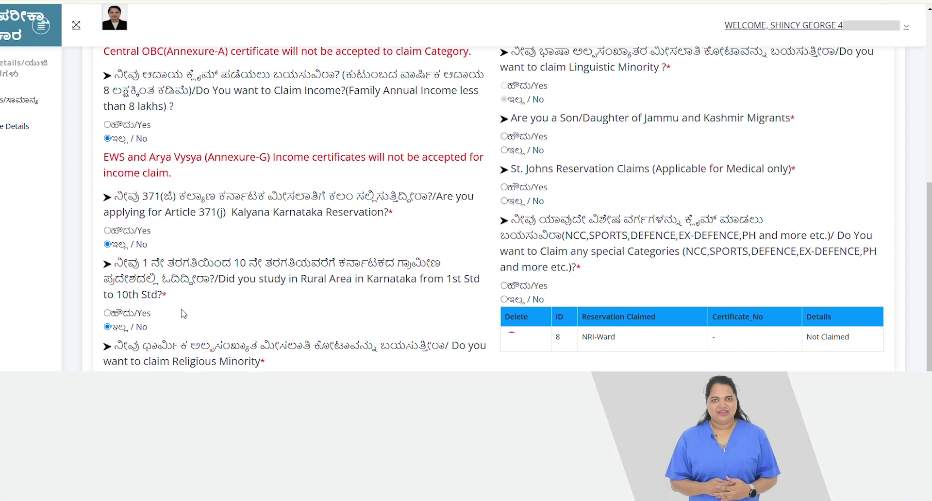
- Set the religious-minority claim to No after briefly choosing Yes
{"action": "scroll", "coordinate": [183, 314], "scroll_direction": "down", "scroll_amount": 2}
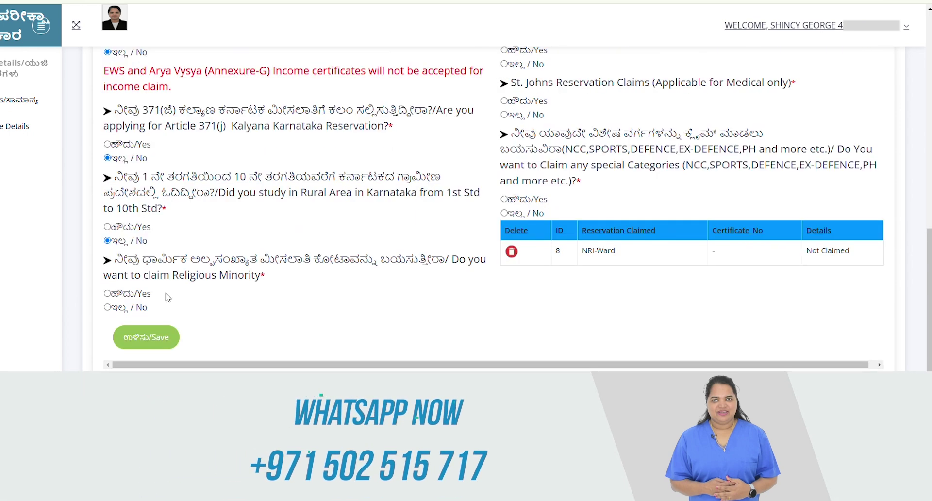
{"action": "left_click", "coordinate": [107, 293]}
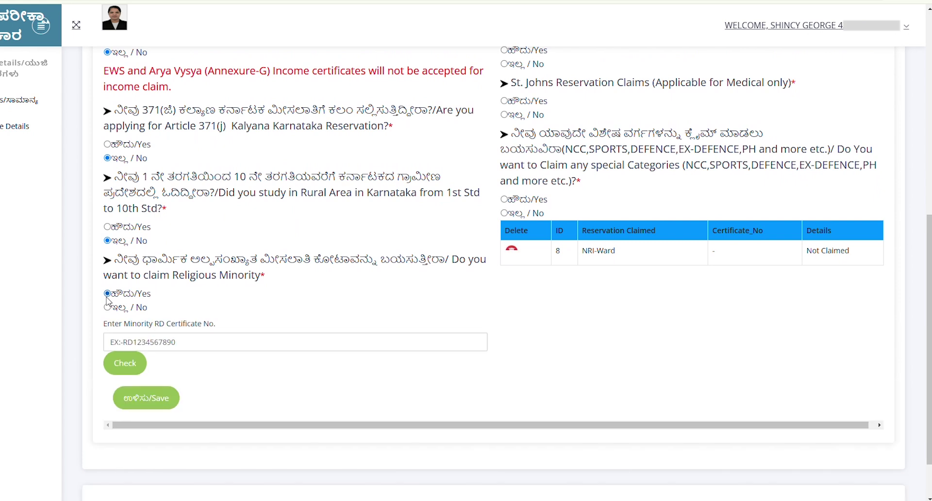
{"action": "left_click", "coordinate": [239, 345]}
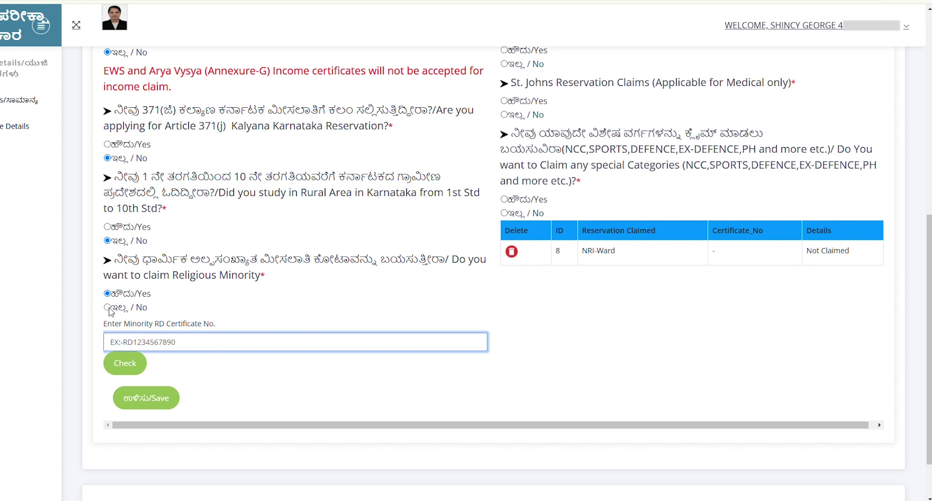
{"action": "left_click", "coordinate": [109, 312]}
{"action": "left_click", "coordinate": [109, 310]}
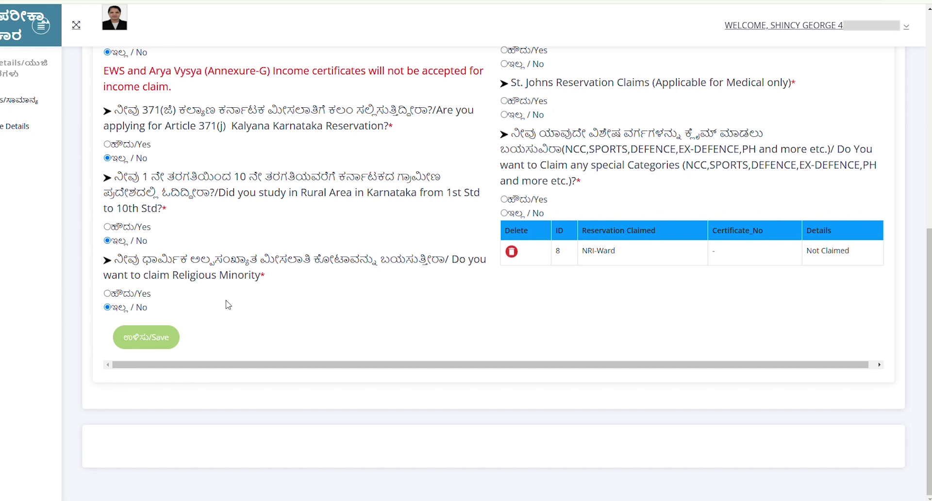
- Answer No for Jammu and Kashmir migrants, St. Johns and special categories, then save the claims
{"action": "scroll", "coordinate": [225, 304], "scroll_direction": "up", "scroll_amount": 4}
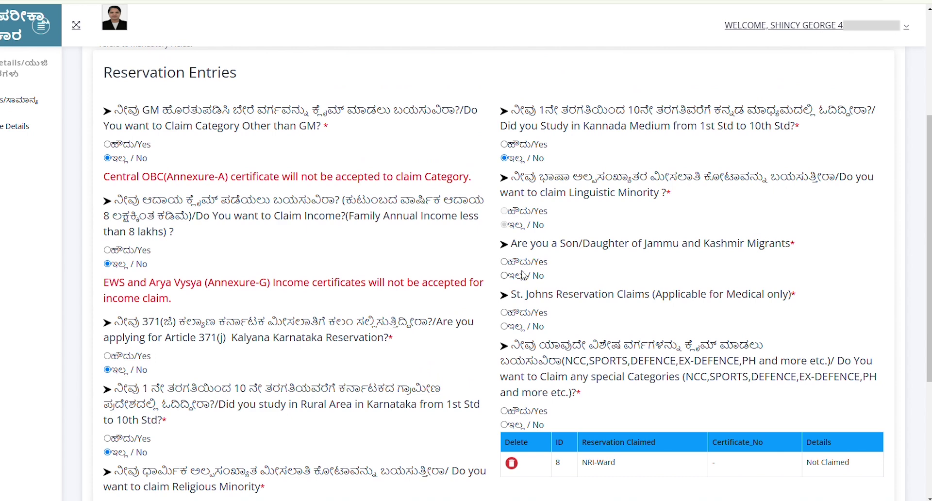
{"action": "left_click", "coordinate": [504, 276]}
{"action": "left_click", "coordinate": [503, 326]}
{"action": "scroll", "coordinate": [574, 393], "scroll_direction": "down", "scroll_amount": 2}
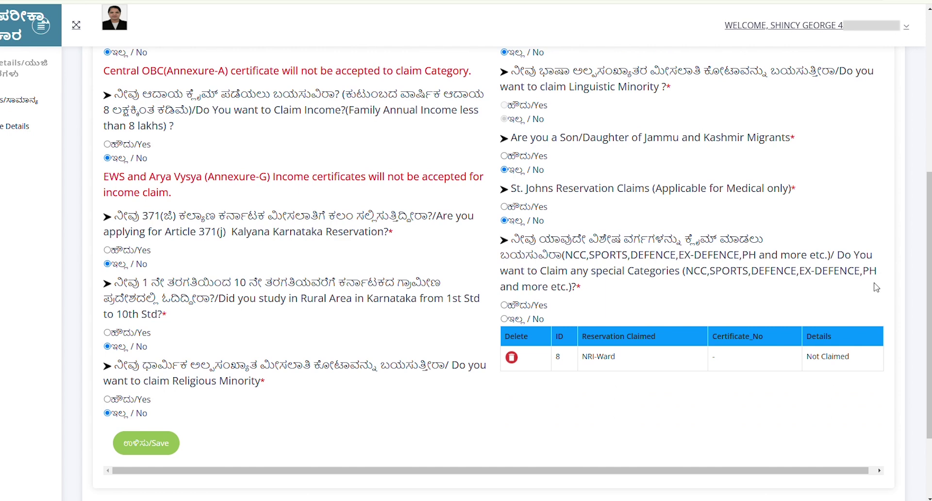
{"action": "left_click", "coordinate": [505, 319]}
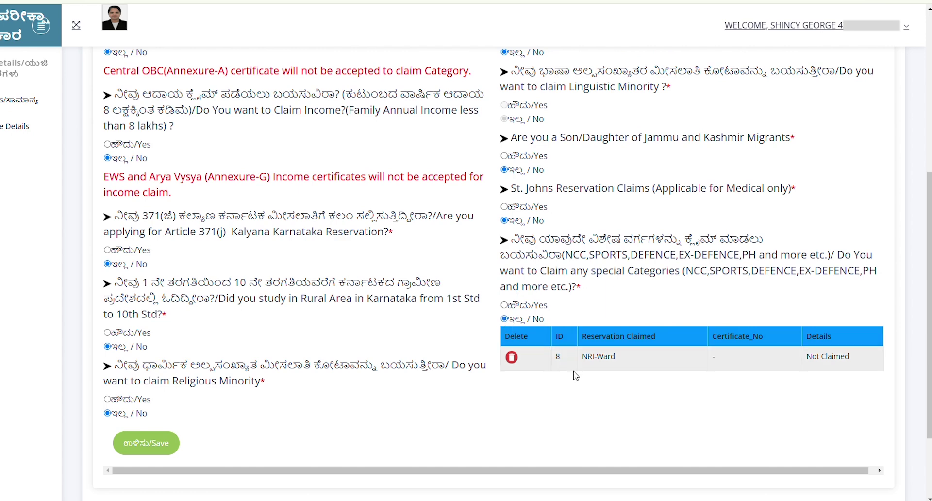
{"action": "scroll", "coordinate": [575, 376], "scroll_direction": "down", "scroll_amount": 1}
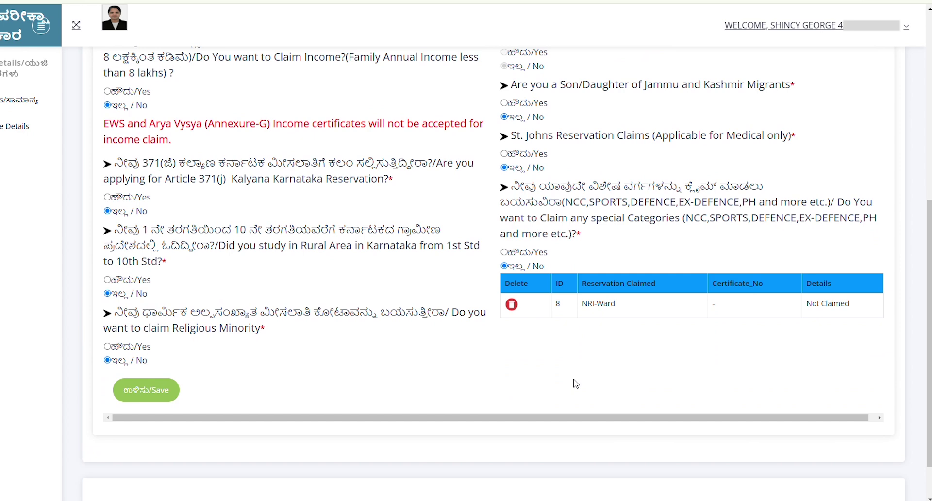
{"action": "scroll", "coordinate": [340, 291], "scroll_direction": "up", "scroll_amount": 5}
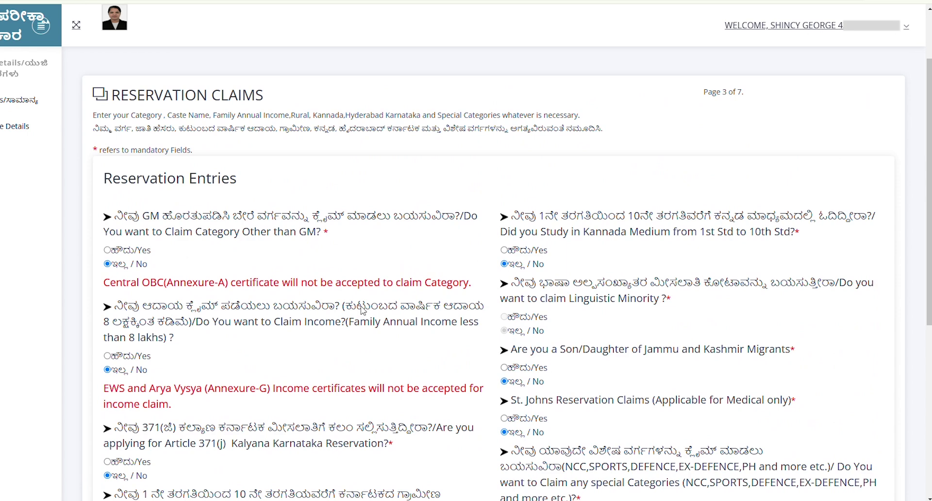
{"action": "scroll", "coordinate": [360, 312], "scroll_direction": "down", "scroll_amount": 7}
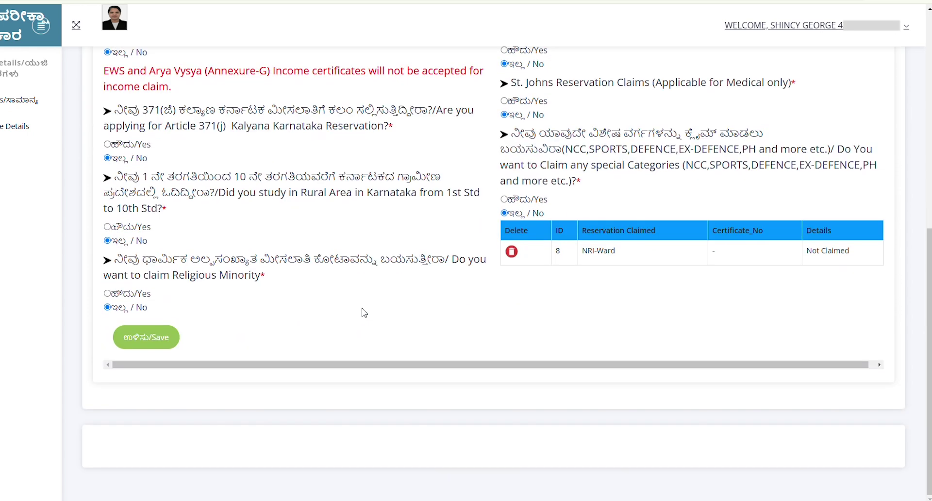
{"action": "left_click", "coordinate": [160, 342]}
- Save the reservation claims and choose the passed year, examination board and educational district
{"action": "left_click", "coordinate": [160, 342]}
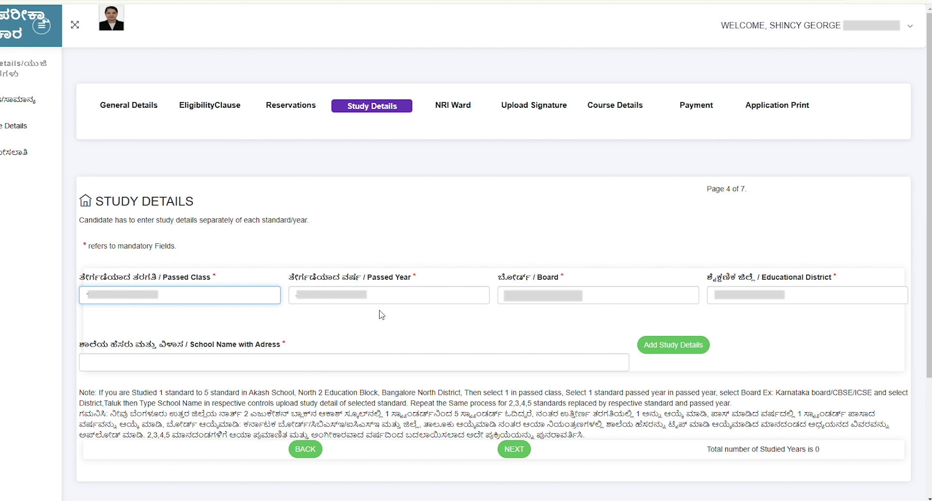
{"action": "left_click", "coordinate": [371, 300]}
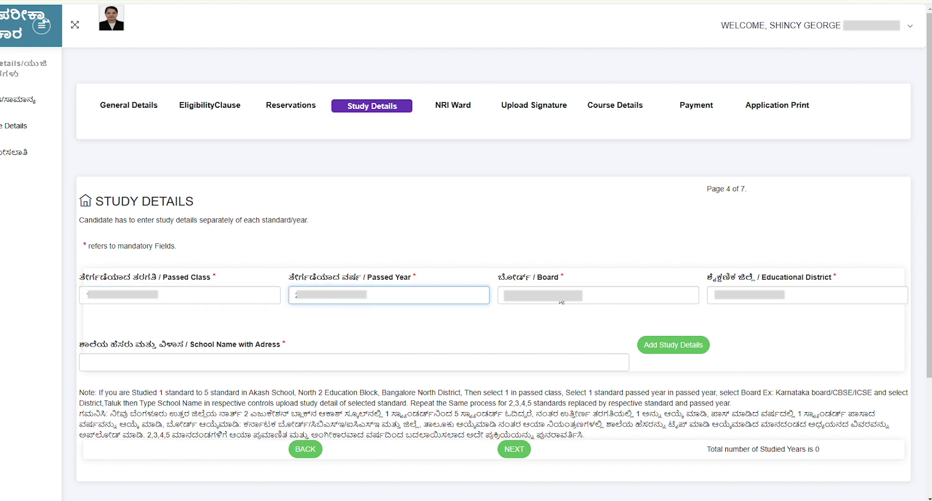
{"action": "left_click", "coordinate": [561, 300]}
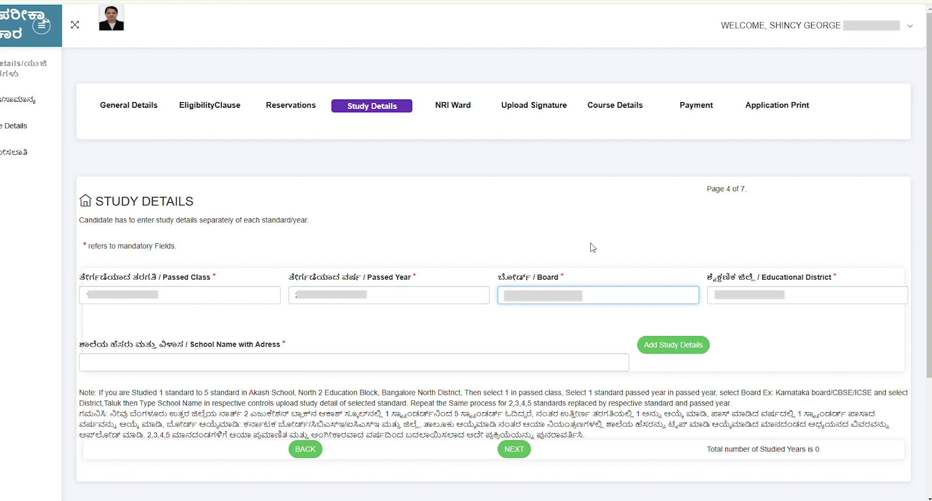
{"action": "left_click", "coordinate": [762, 298]}
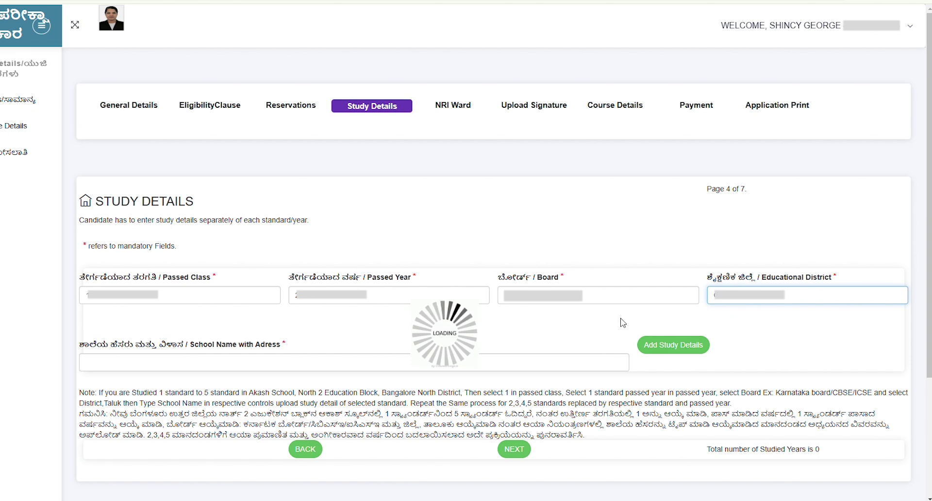
- Paste the school's name and address, add the study record, and continue to NRI-Ward Details
{"action": "left_click", "coordinate": [292, 362]}
{"action": "key", "text": "ctrl+v"}
{"action": "scroll", "coordinate": [292, 263], "scroll_direction": "down", "scroll_amount": 2}
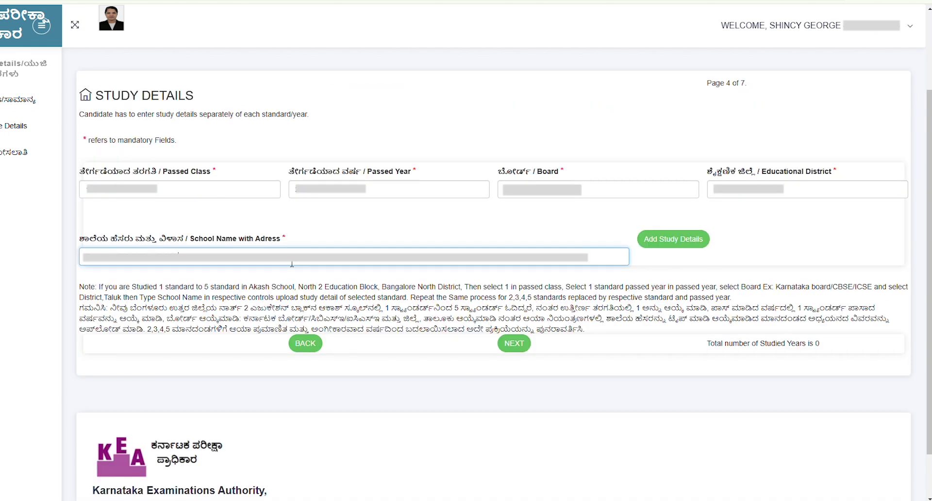
{"action": "left_click", "coordinate": [671, 242]}
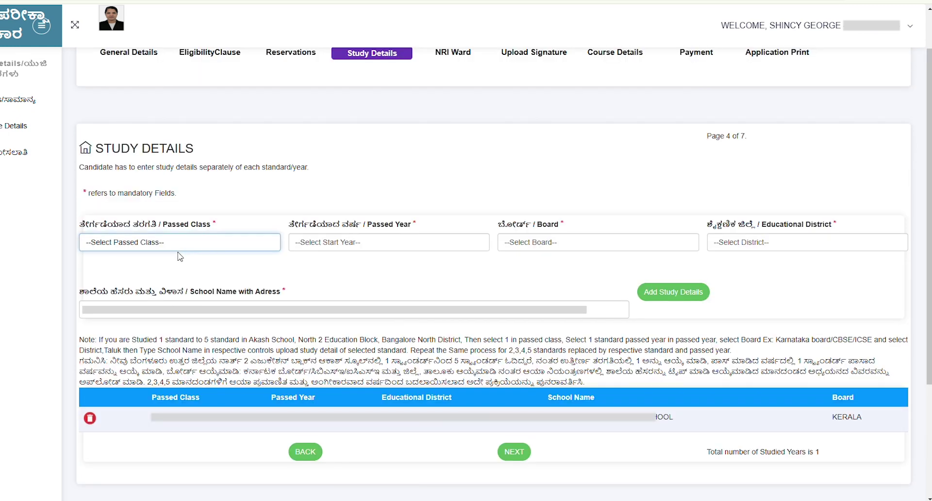
{"action": "left_click", "coordinate": [516, 453]}
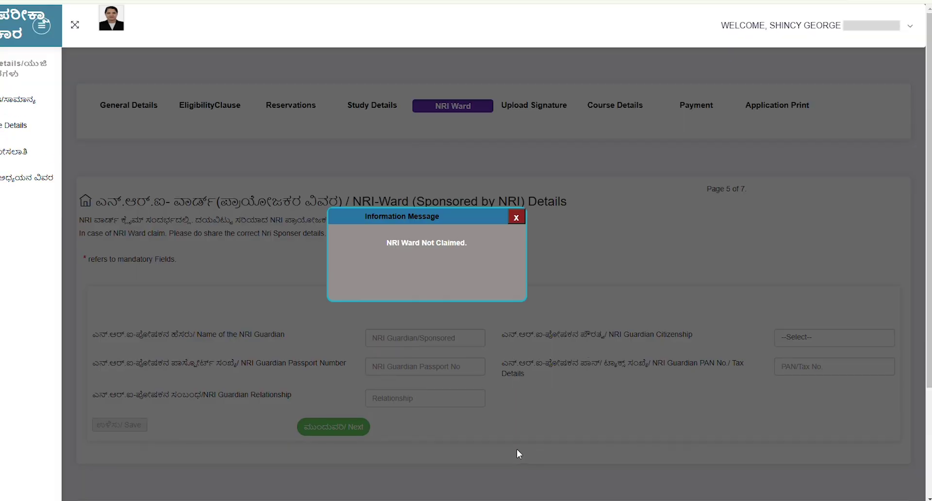
- Dismiss the 'NRI Ward Not Claimed' message and proceed to the Documents Upload page
{"action": "left_click", "coordinate": [518, 218]}
{"action": "scroll", "coordinate": [369, 325], "scroll_direction": "down", "scroll_amount": 3}
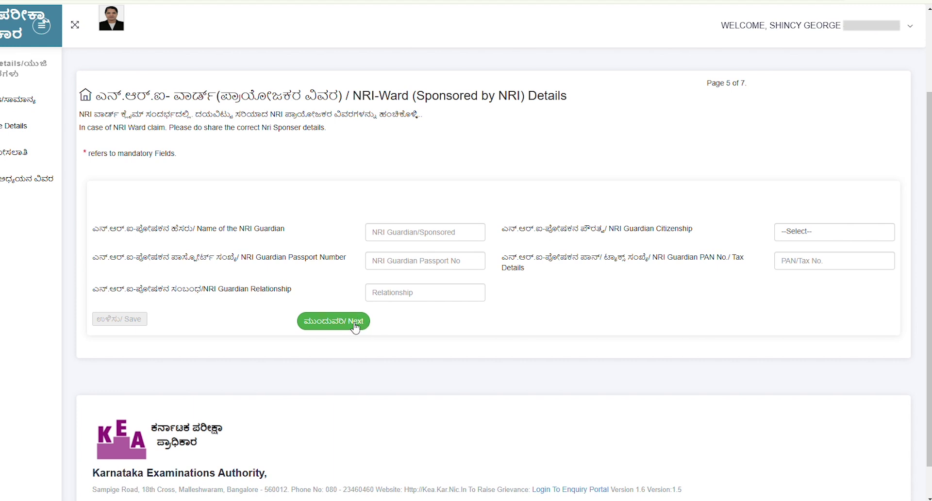
{"action": "left_click", "coordinate": [355, 327]}
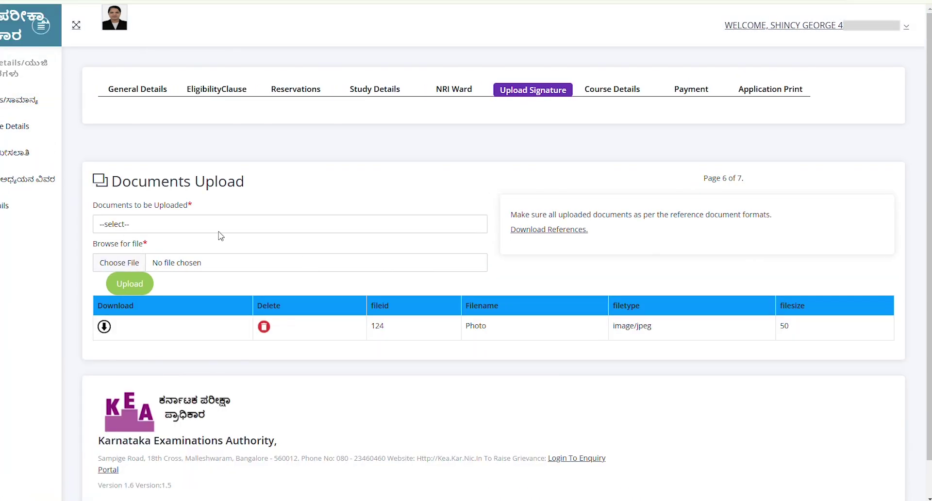
- Upload the Signature image file, then proceed to the Course Selection and Exam Center page
{"action": "left_click", "coordinate": [124, 227]}
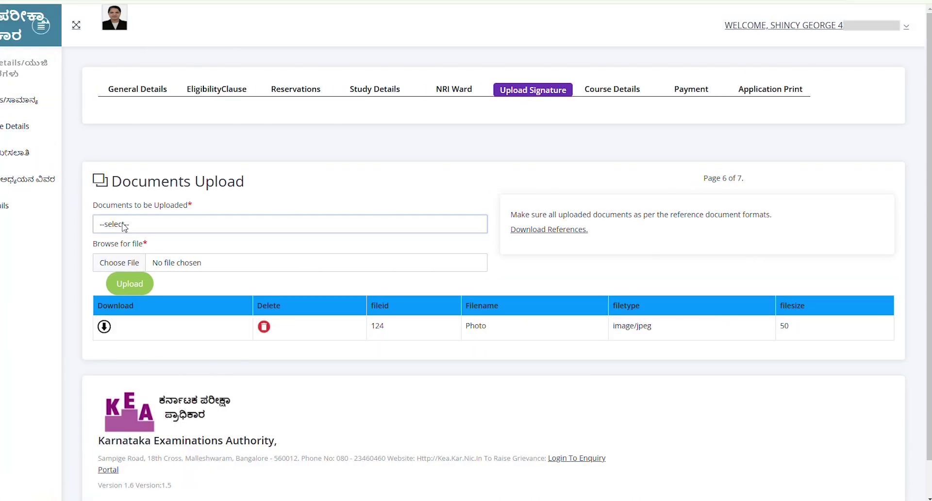
{"action": "left_click", "coordinate": [125, 258]}
{"action": "left_click", "coordinate": [126, 264]}
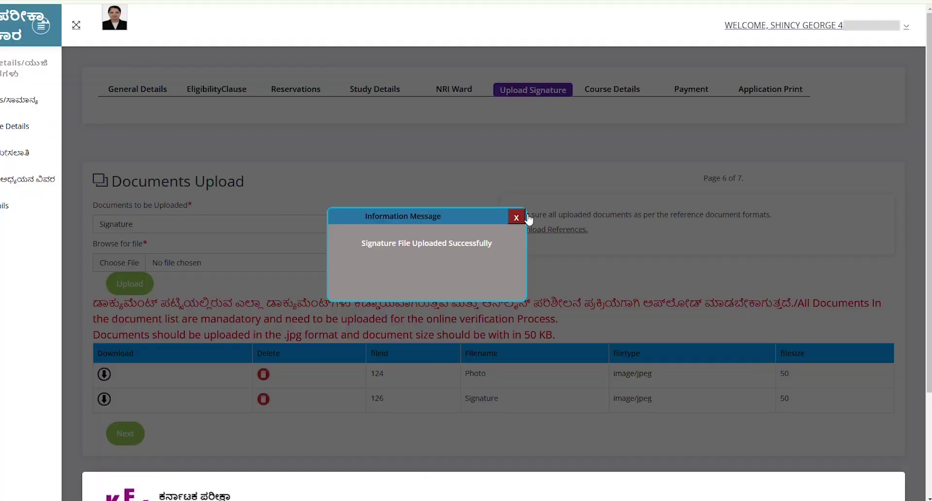
{"action": "left_click", "coordinate": [519, 218]}
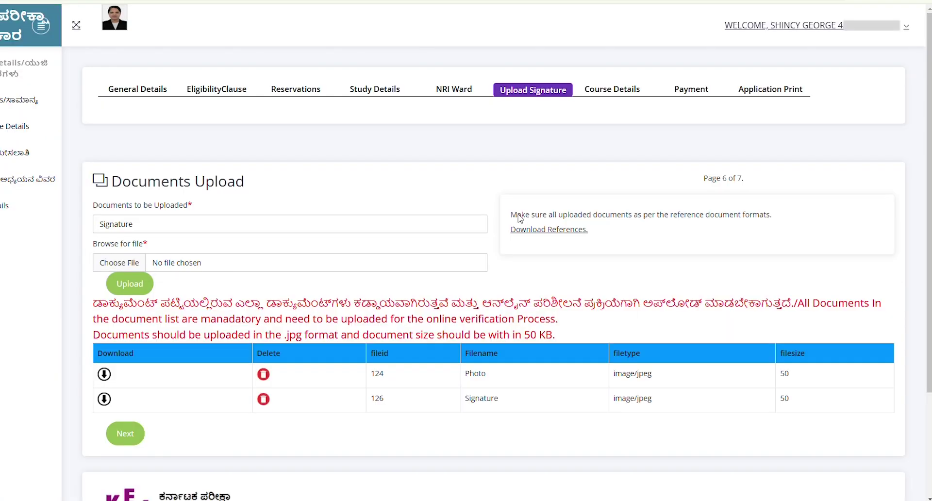
{"action": "scroll", "coordinate": [519, 218], "scroll_direction": "down", "scroll_amount": 2}
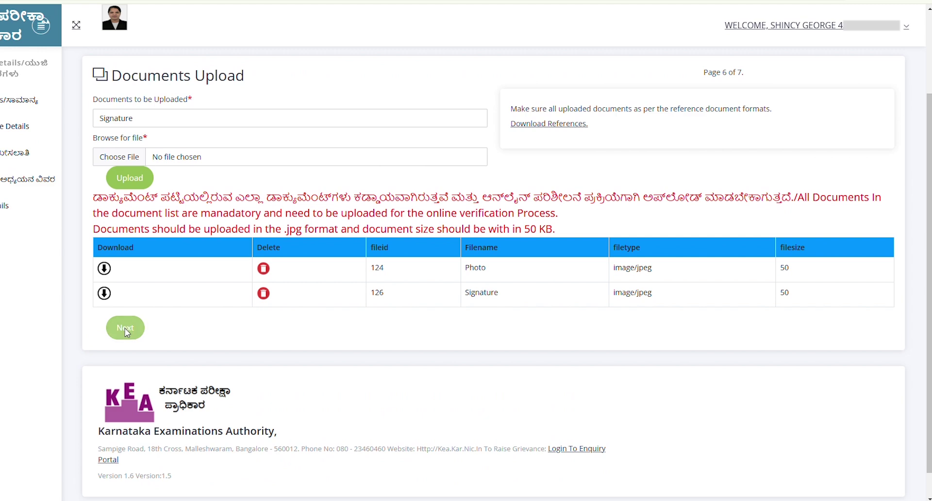
{"action": "left_click", "coordinate": [125, 328]}
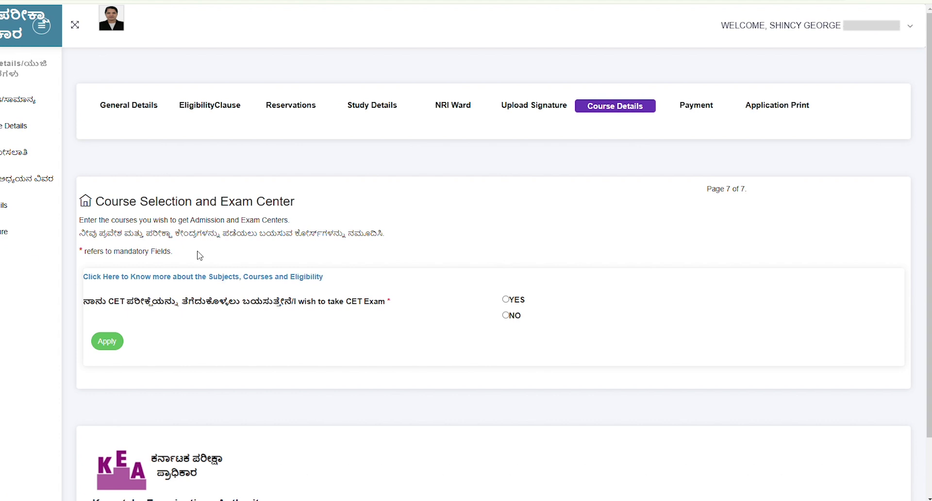
- Apply for the PCB course with an English question paper, bringing total fees to 2500
{"action": "scroll", "coordinate": [199, 256], "scroll_direction": "down", "scroll_amount": 2}
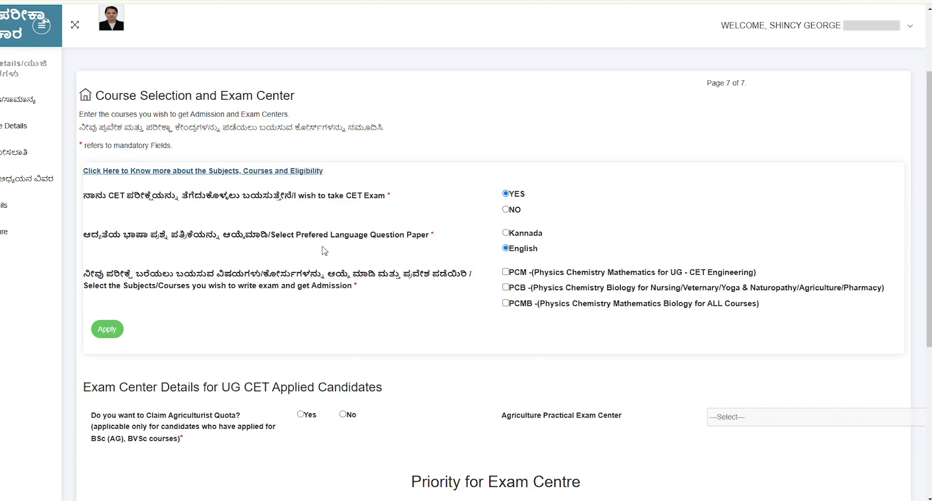
{"action": "scroll", "coordinate": [507, 242], "scroll_direction": "down", "scroll_amount": 1}
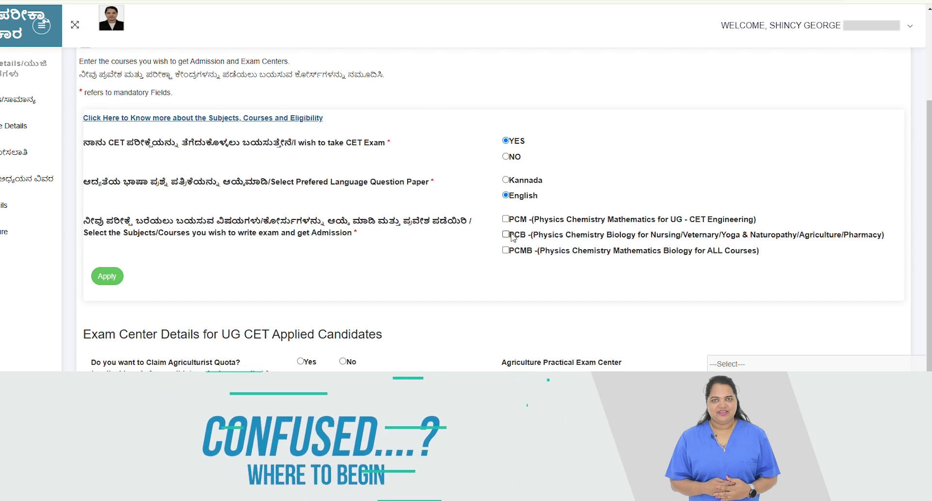
{"action": "left_click", "coordinate": [506, 235]}
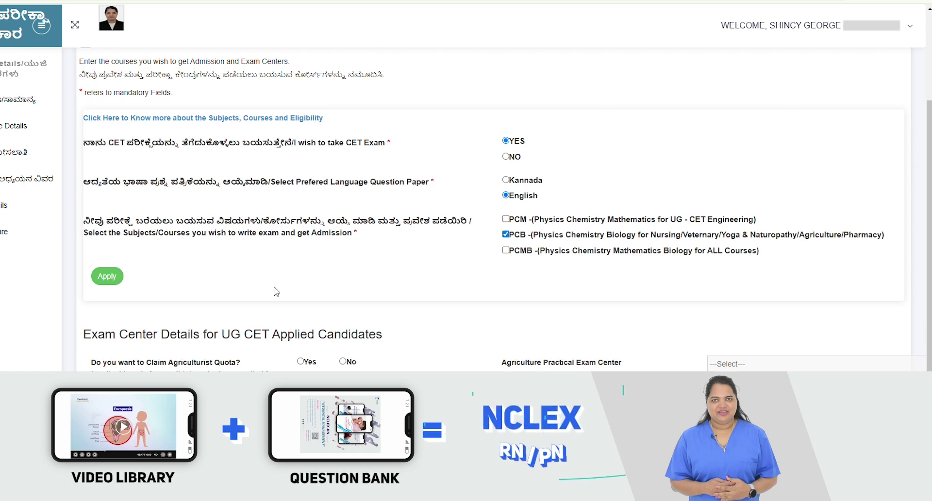
{"action": "scroll", "coordinate": [272, 289], "scroll_direction": "down", "scroll_amount": 2}
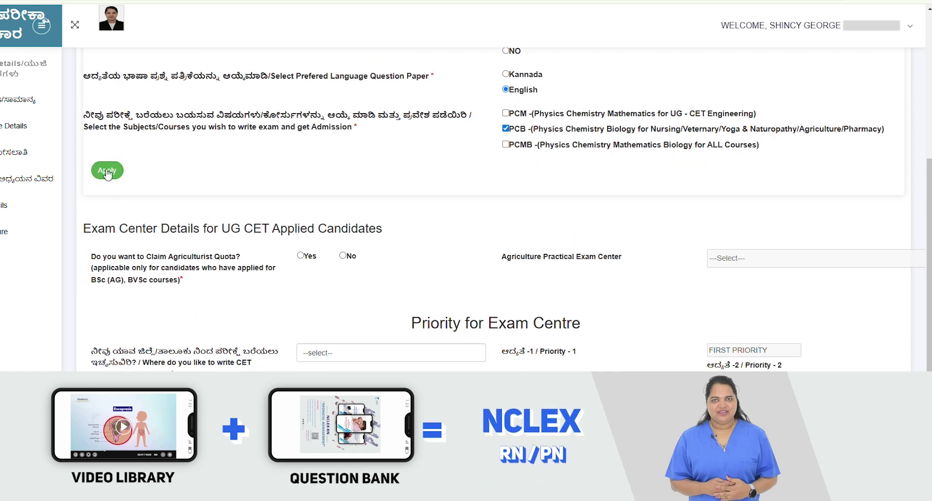
{"action": "left_click", "coordinate": [107, 172]}
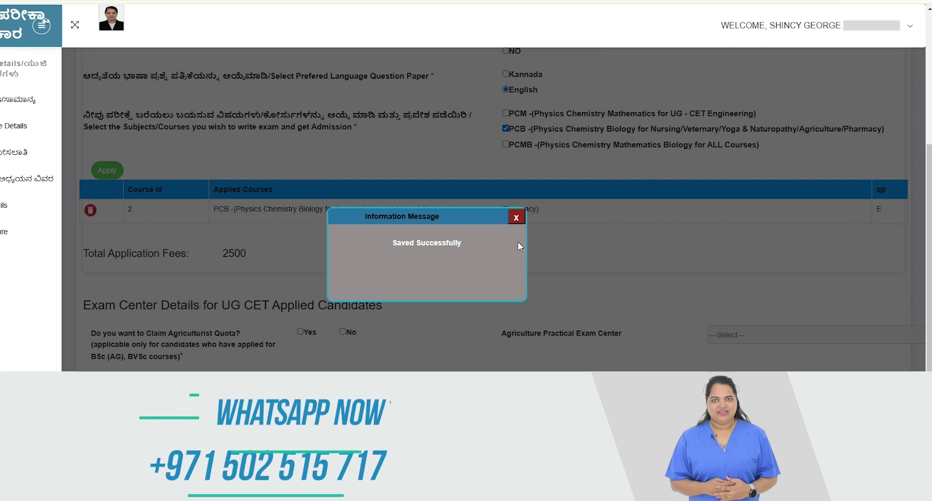
{"action": "left_click", "coordinate": [516, 218]}
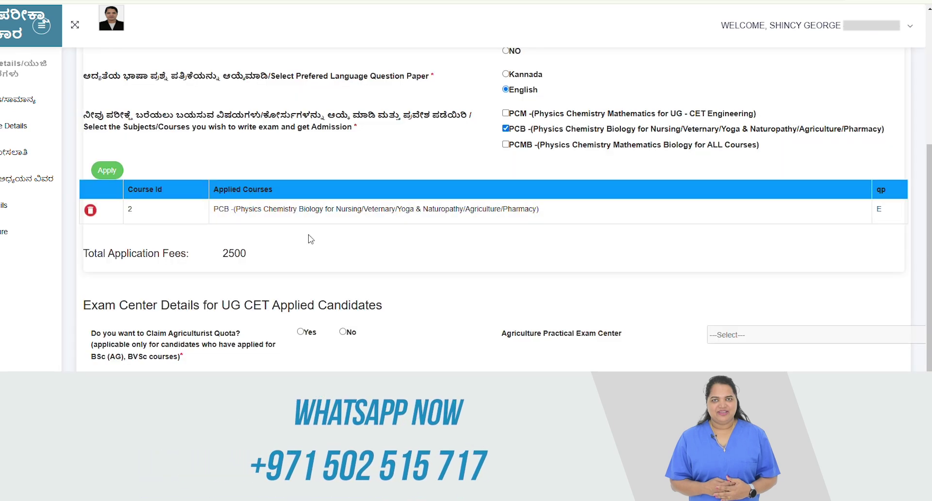
{"action": "scroll", "coordinate": [310, 239], "scroll_direction": "down", "scroll_amount": 1}
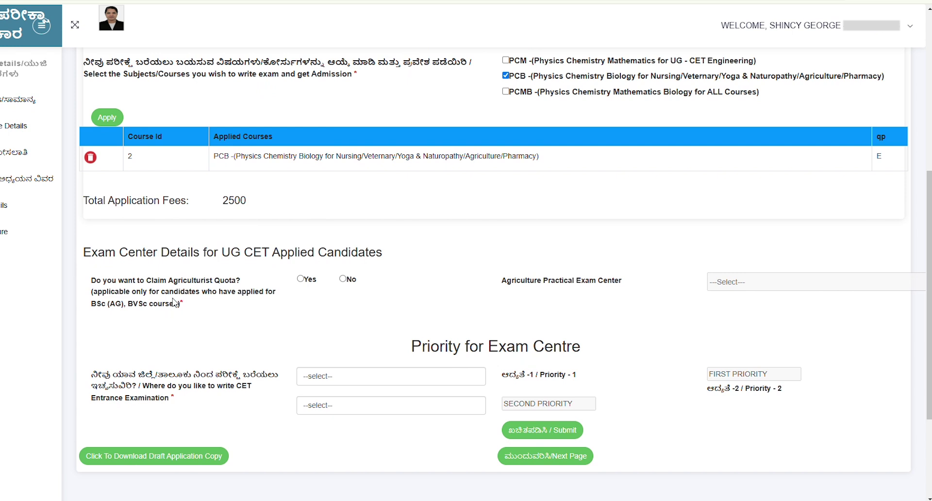
- Answer No to the agriculturist quota and pick BENGALURU as first-priority exam centre
{"action": "left_click", "coordinate": [342, 280]}
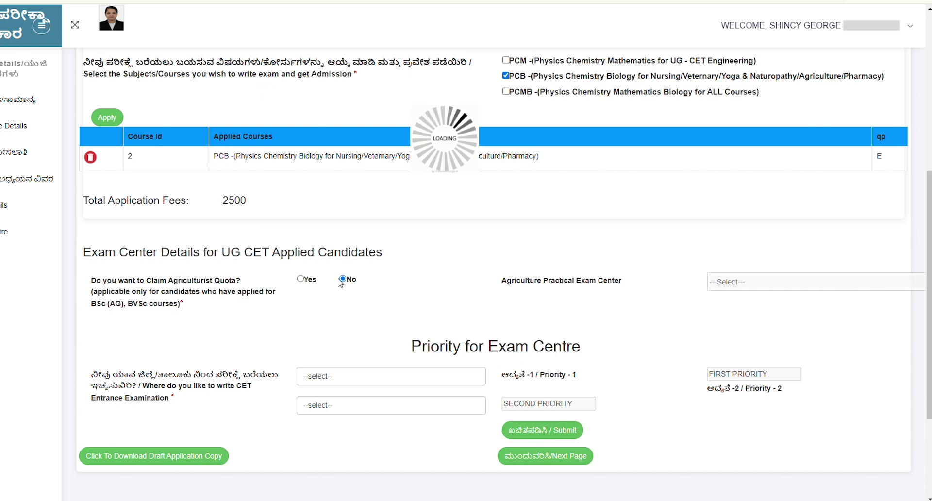
{"action": "scroll", "coordinate": [330, 305], "scroll_direction": "down", "scroll_amount": 3}
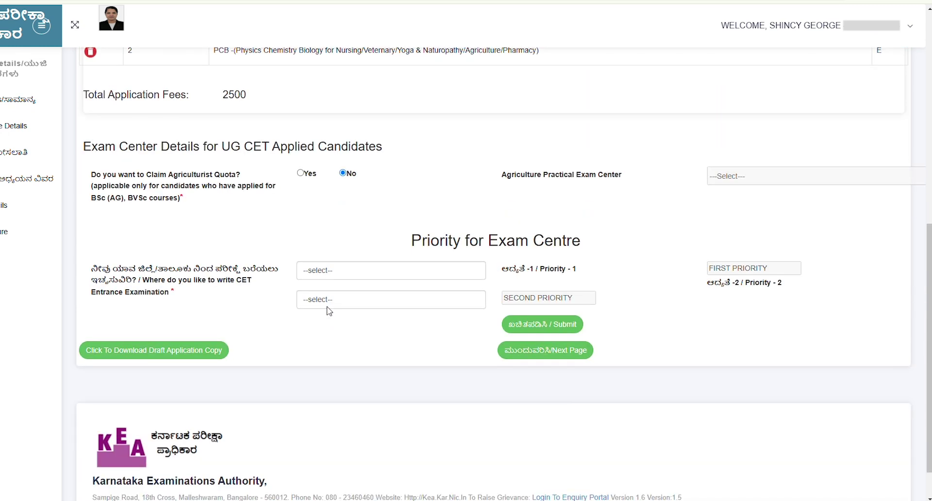
{"action": "left_click", "coordinate": [363, 277]}
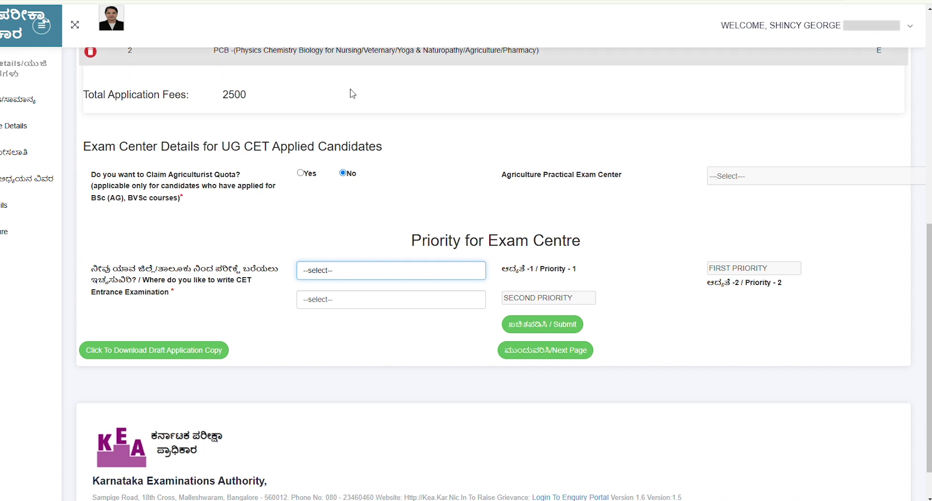
{"action": "key", "text": "Down"}
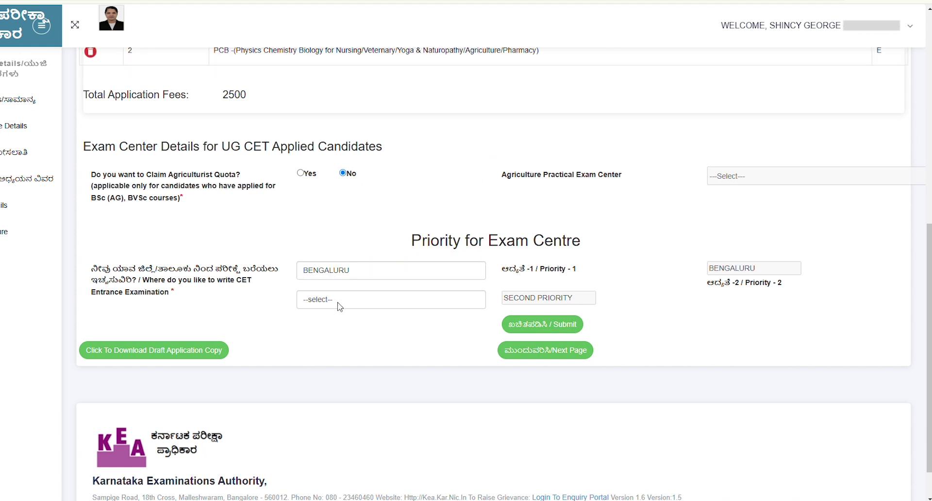
- Pick MYSURU (MYSORE) as second priority, submit the centres, and download the draft application copy
{"action": "left_click", "coordinate": [339, 305]}
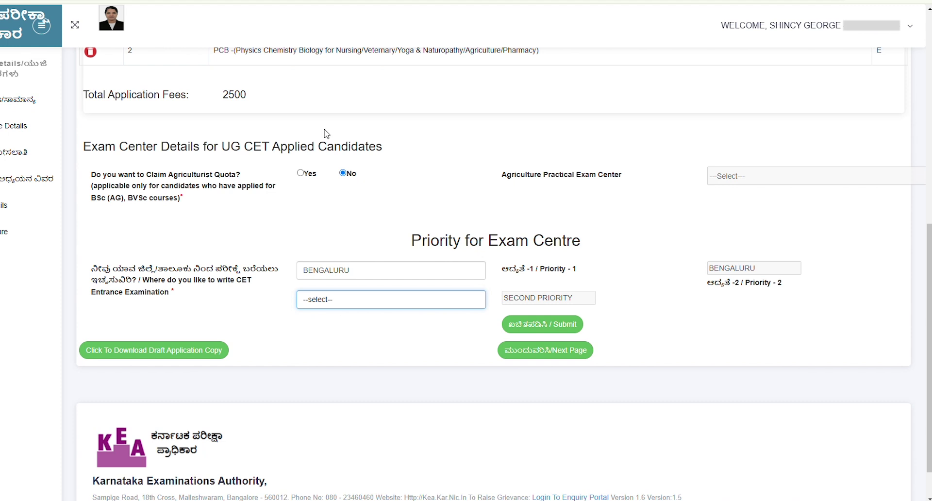
{"action": "key", "text": "Down"}
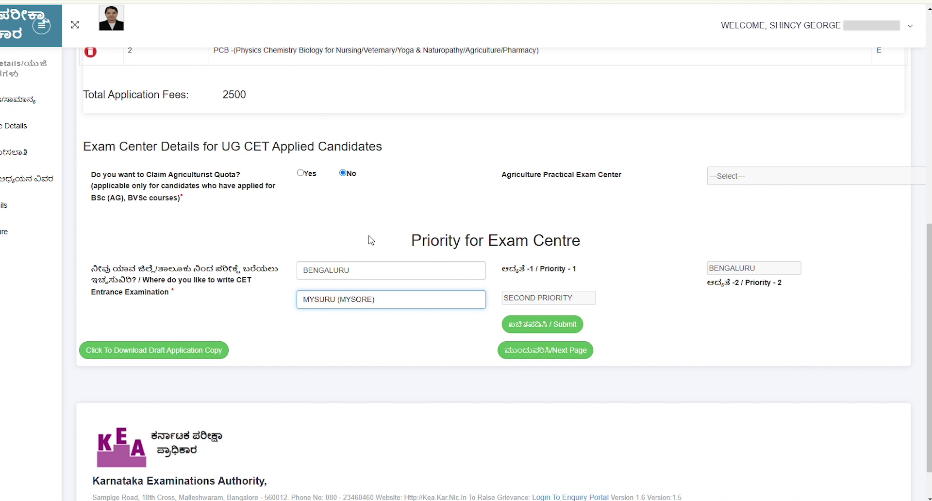
{"action": "left_click", "coordinate": [566, 326]}
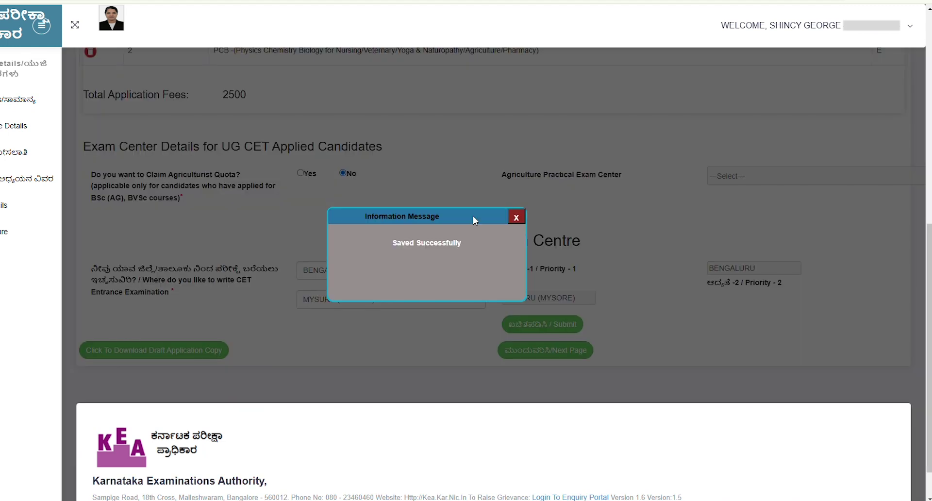
{"action": "left_click", "coordinate": [516, 217]}
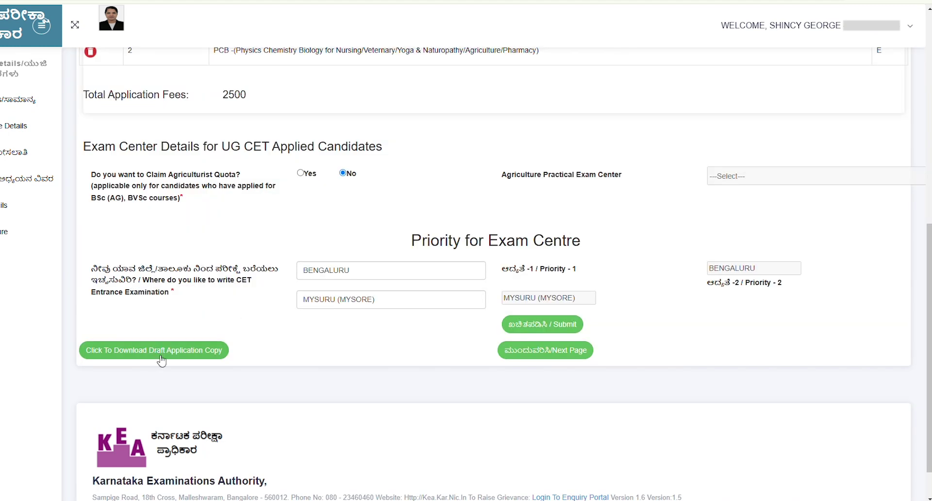
{"action": "scroll", "coordinate": [162, 359], "scroll_direction": "down", "scroll_amount": 1}
{"action": "left_click", "coordinate": [181, 305]}
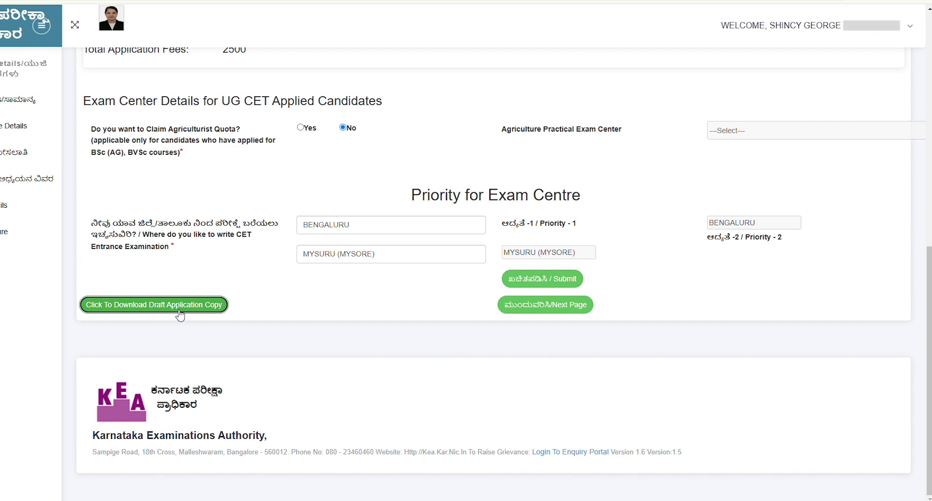
- Go to Payment Details and review the Rs. 2500 amount, convenience charges and payment notice
{"action": "left_click", "coordinate": [570, 313]}
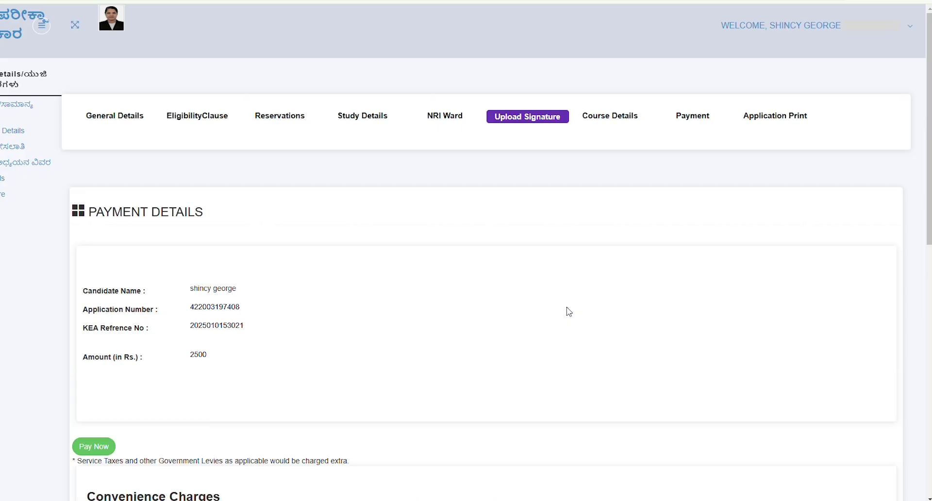
{"action": "scroll", "coordinate": [569, 311], "scroll_direction": "down", "scroll_amount": 4}
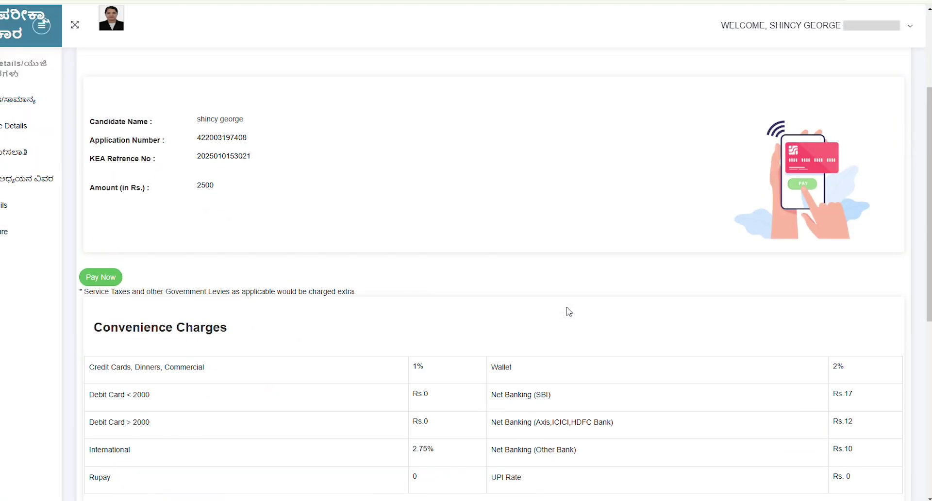
{"action": "scroll", "coordinate": [569, 311], "scroll_direction": "down", "scroll_amount": 6}
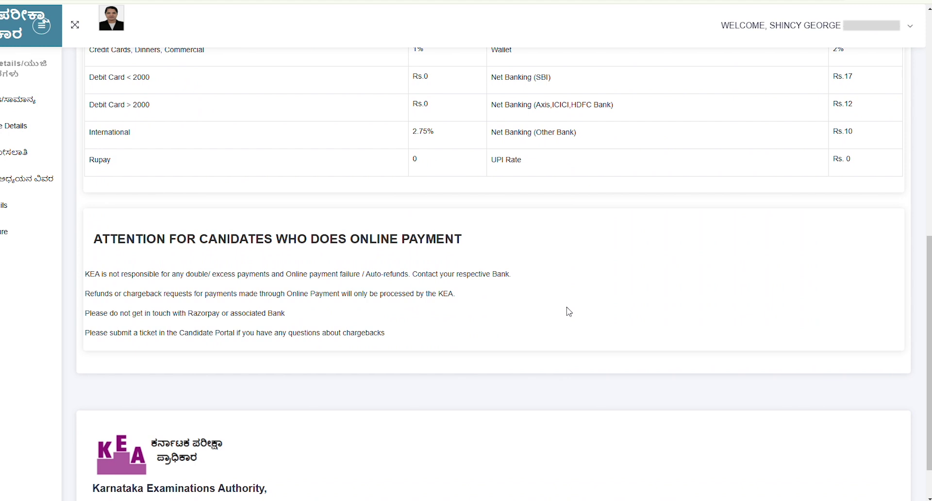
{"action": "scroll", "coordinate": [568, 311], "scroll_direction": "down", "scroll_amount": 1}
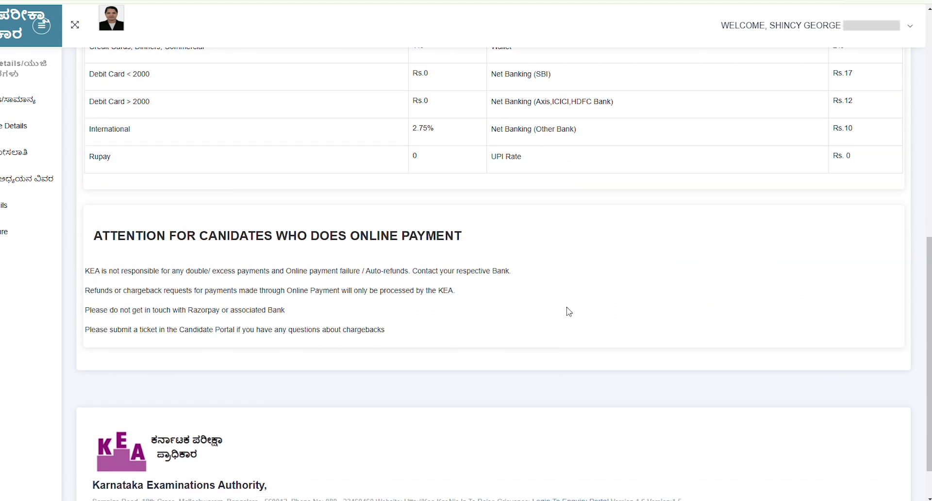